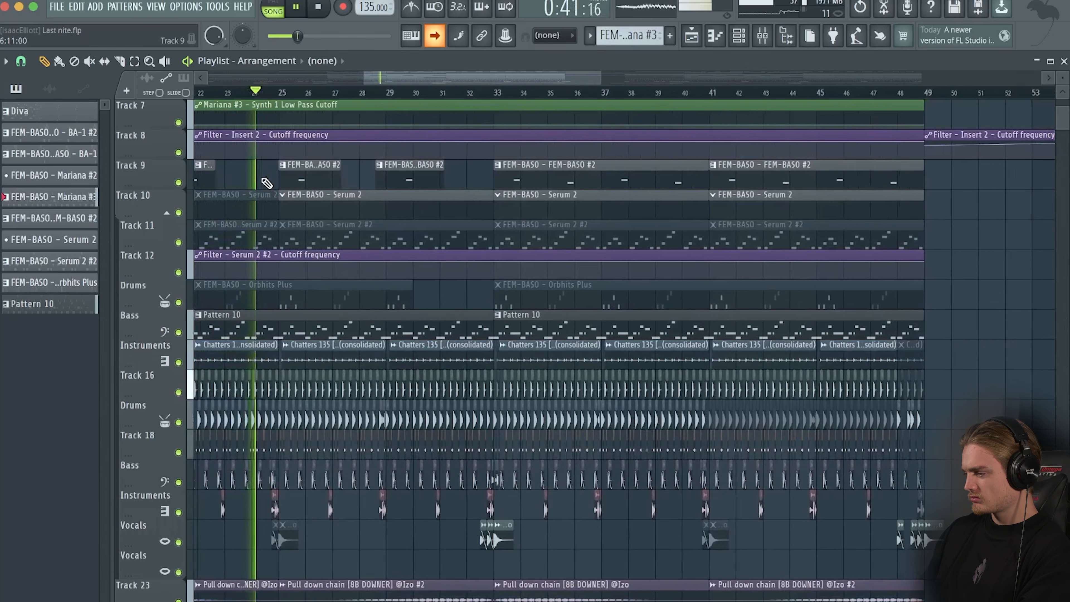
# - Stop the full playback and audition the soloed 90s hat clips on Track 16 from bar 17
pyautogui.press('space')
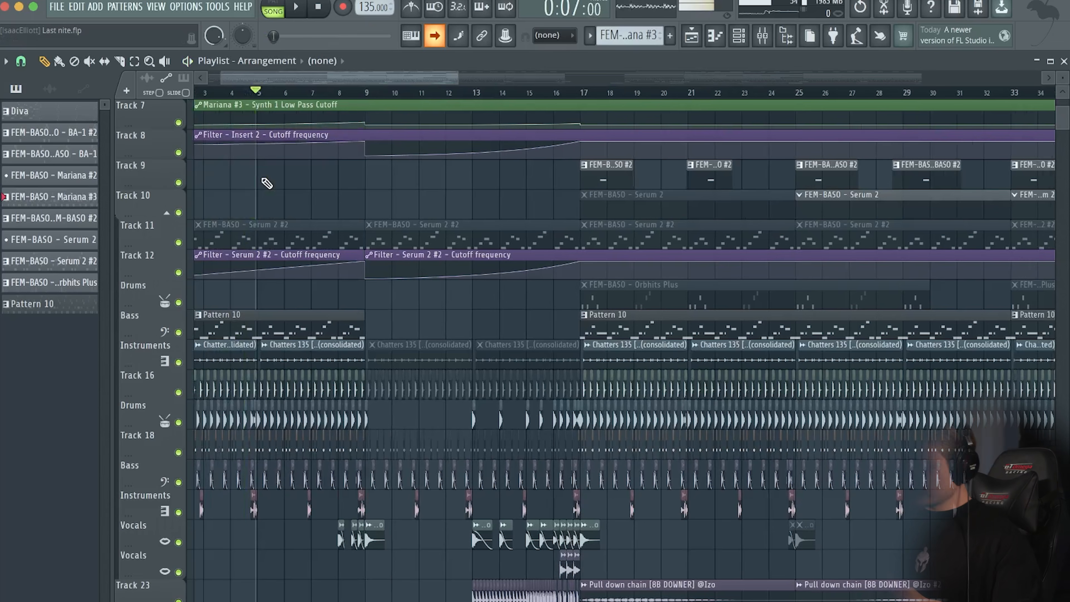
pyautogui.scroll(-5, 494, 225)
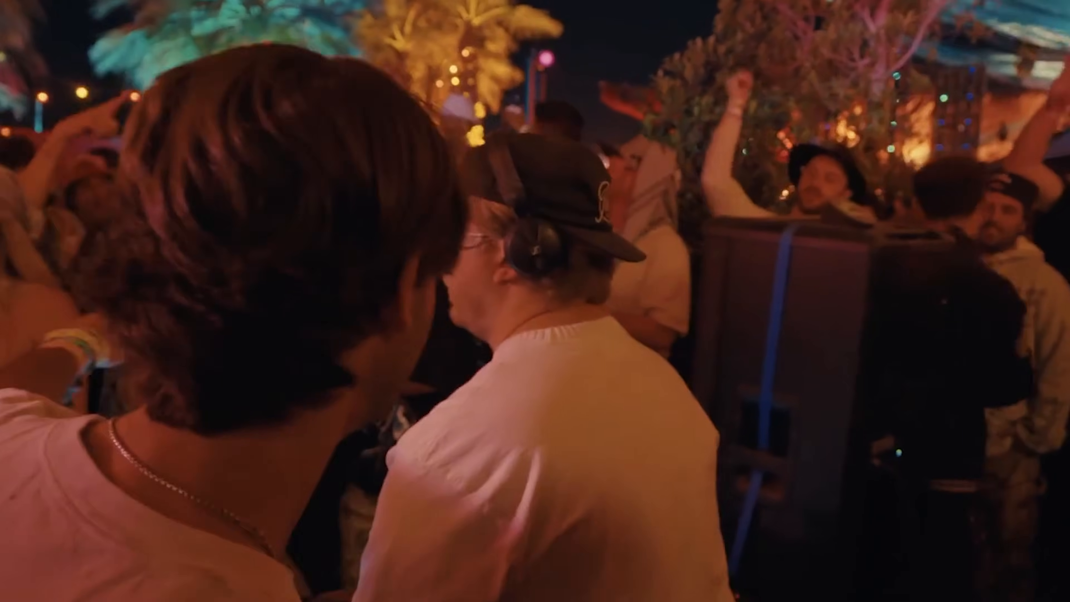
pyautogui.scroll(2, 540, 370)
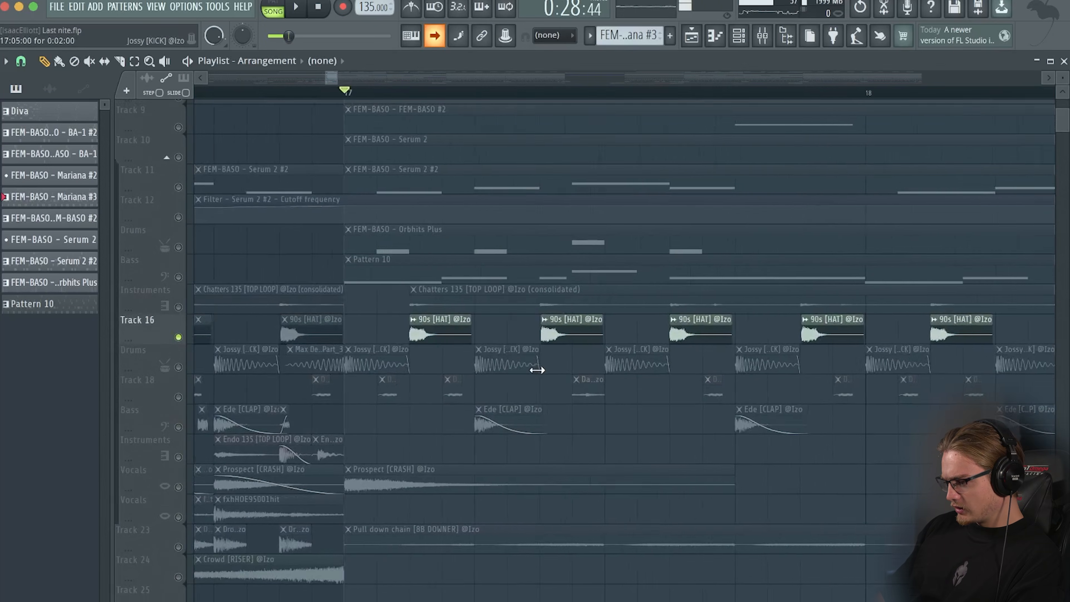
pyautogui.hscroll(1, 537, 370)
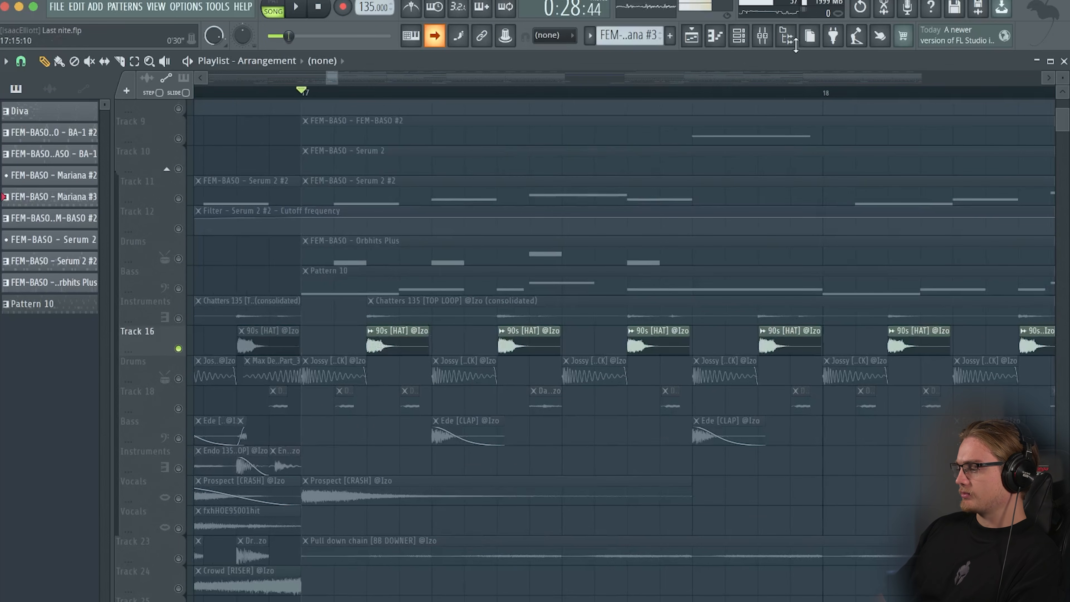
pyautogui.press('space')
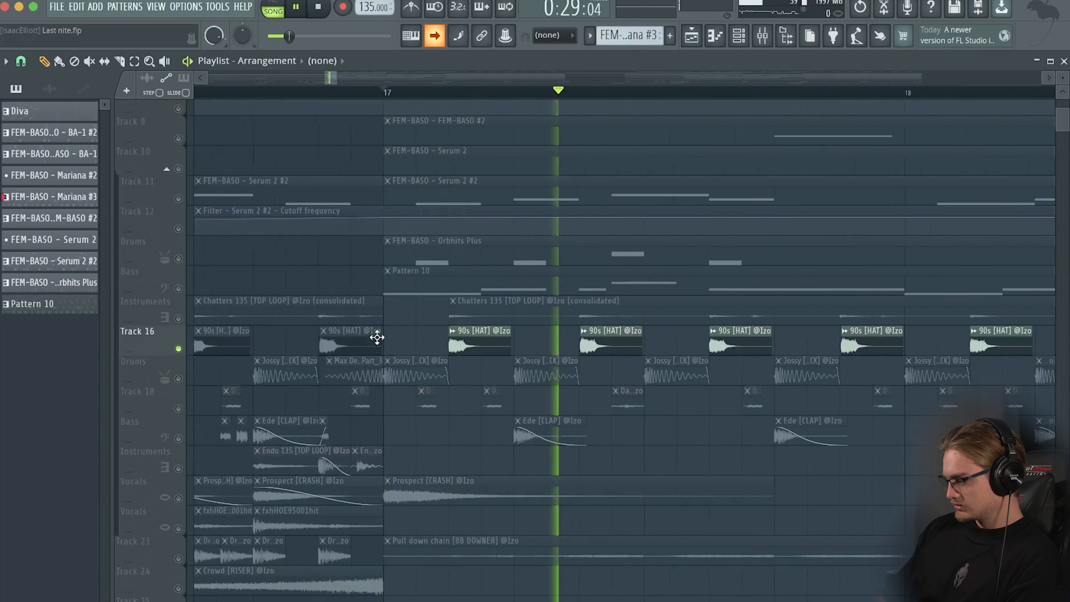
pyautogui.press('space')
pyautogui.moveTo(796, 373); pyautogui.dragTo(583, 382)
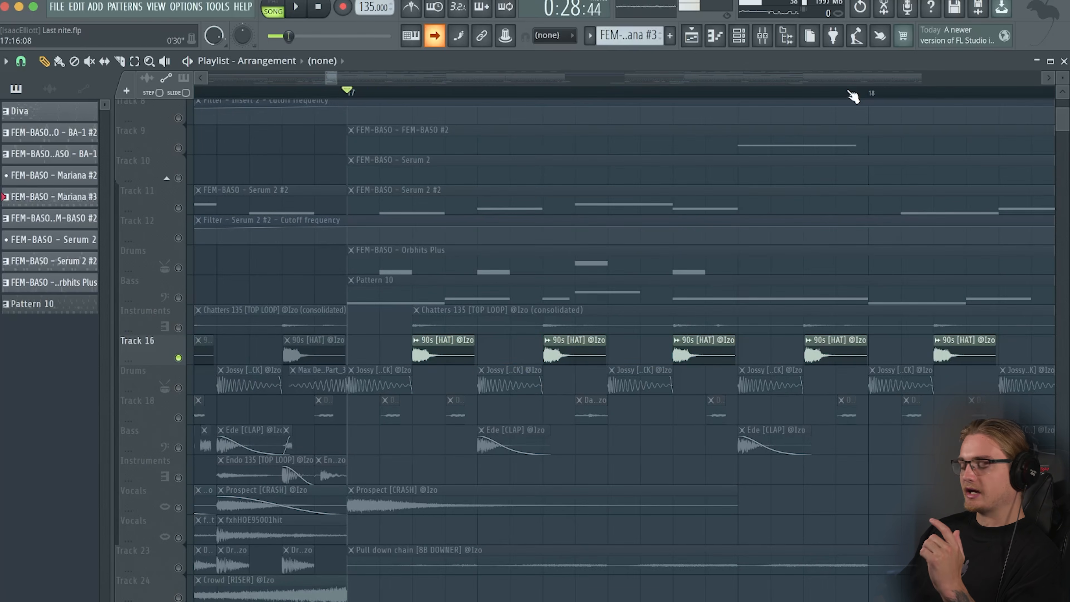
# - Open the sample browser and expand the Dewalt, High Down, London and Odin construct folders in the 90's Stash
pyautogui.hotkey('alt', 'F8')
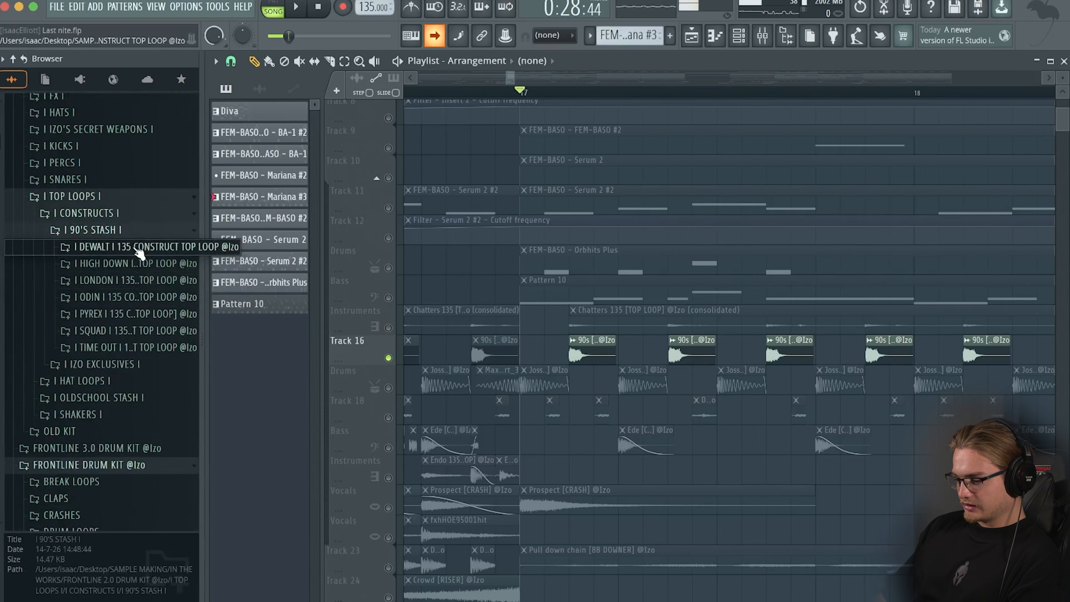
pyautogui.click(139, 253)
pyautogui.click(134, 311)
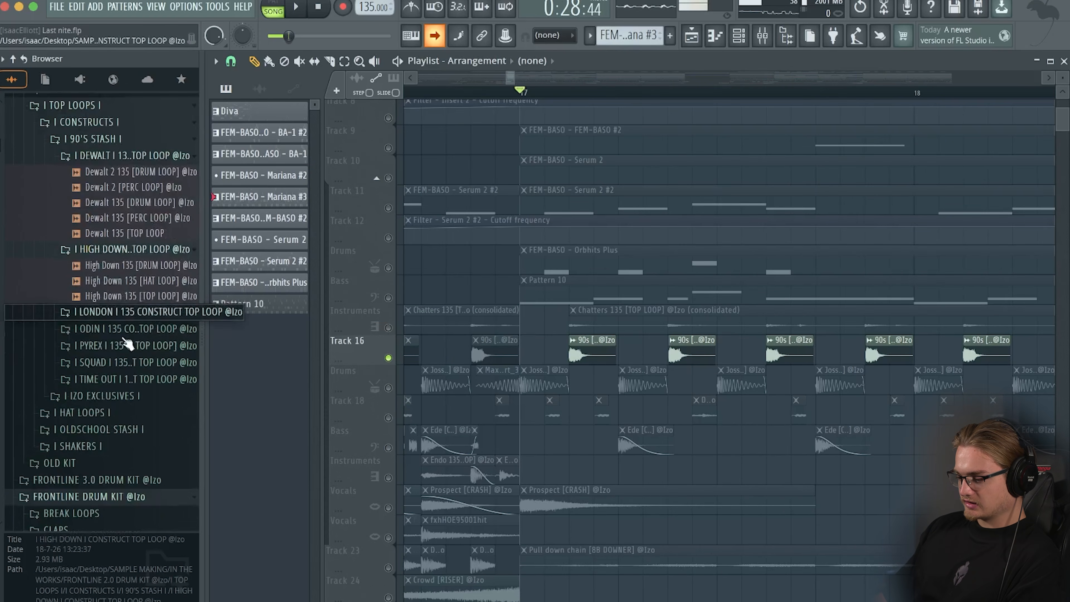
pyautogui.click(132, 314)
pyautogui.click(132, 334)
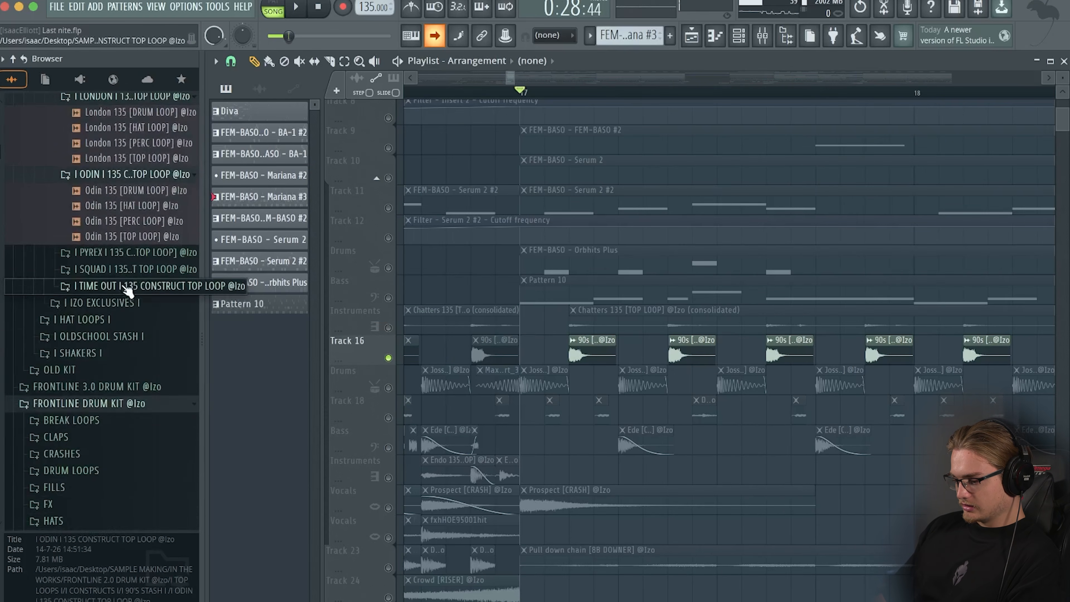
# - Expand the Izo Exclusives, "Last Nite" construct, Hat Loops, Oldschool Stash and Shakers folders among the top loops
pyautogui.click(128, 306)
pyautogui.scroll(-3, 138, 298)
pyautogui.click(139, 360)
pyautogui.click(149, 296)
pyautogui.click(135, 375)
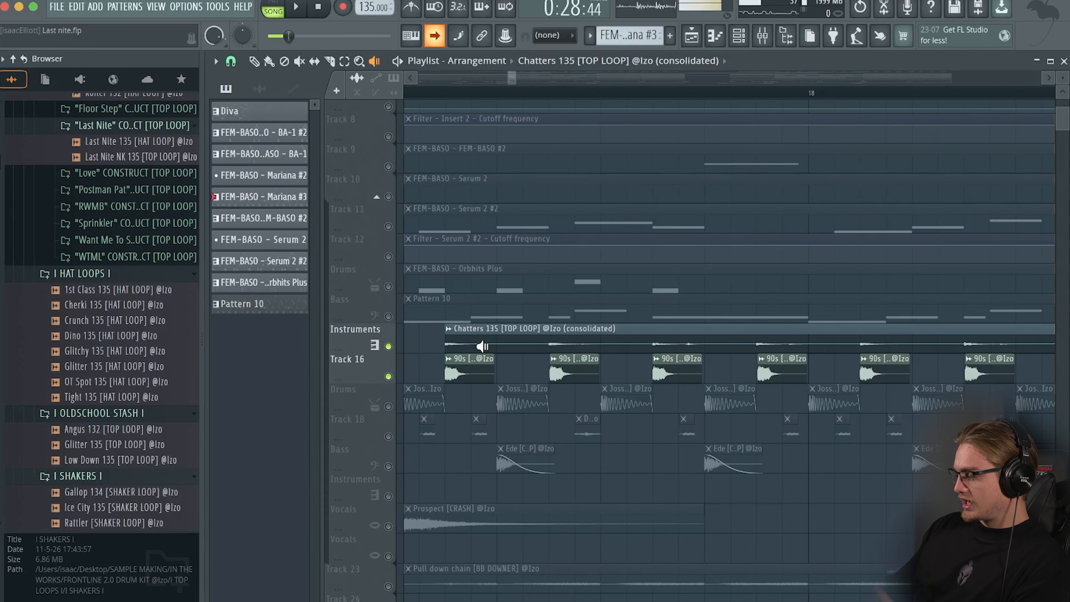
# - Preview the Chatters 135 top loop clip and the Daniel perc snare clip on Track 18
pyautogui.scroll(-1, 522, 356)
pyautogui.click(447, 339)
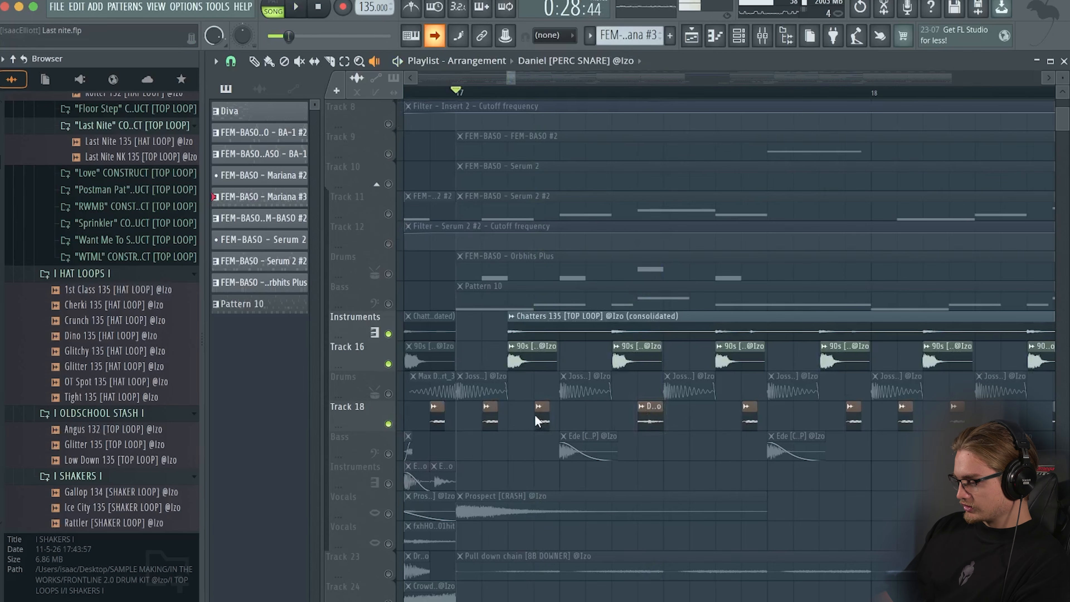
pyautogui.click(648, 421)
pyautogui.click(648, 421)
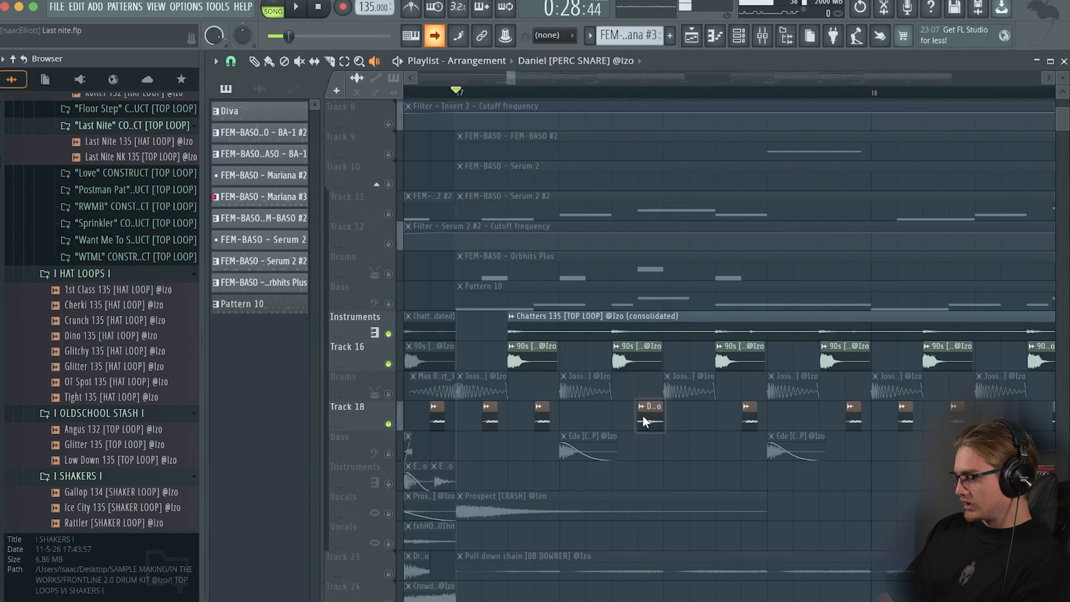
# - Mute Track 16 and the Chatters Instruments track, playing from bar 17 to hear the Track 18 perc snares alone
pyautogui.click(389, 365)
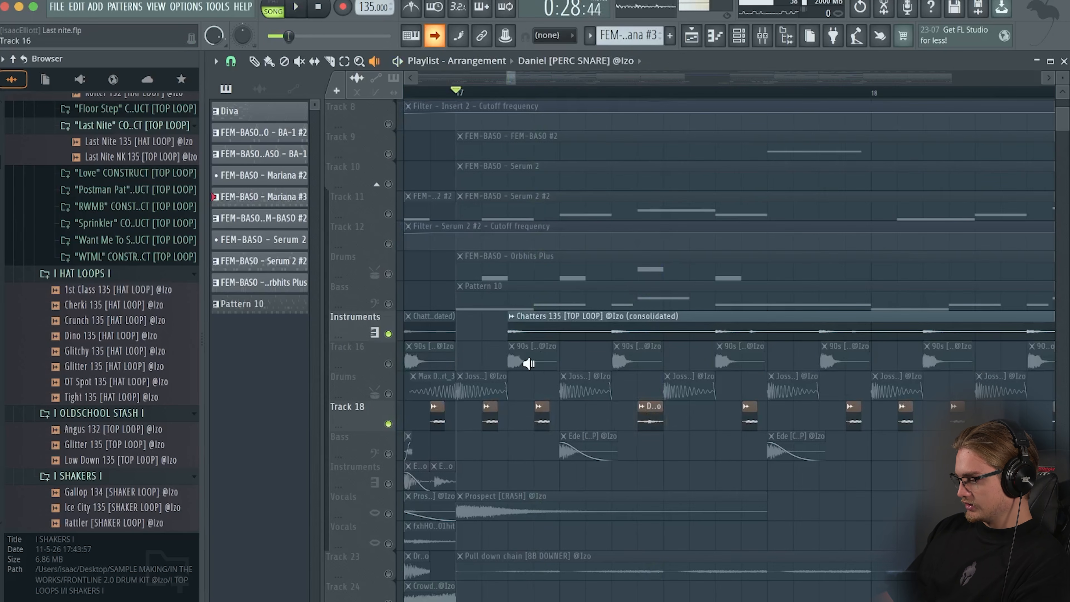
pyautogui.press('space')
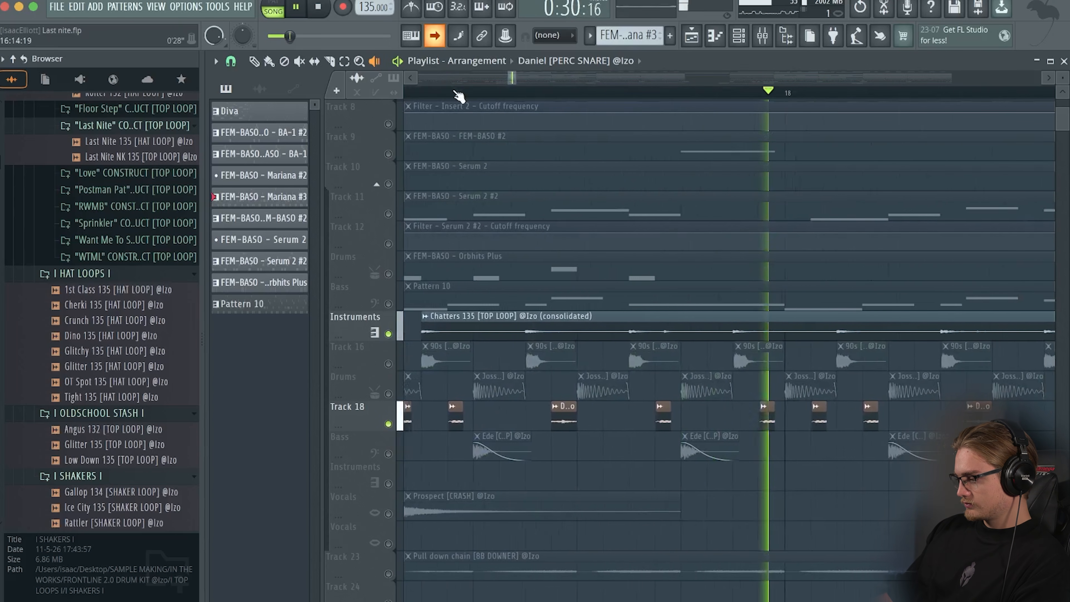
pyautogui.press('space')
pyautogui.click(388, 340)
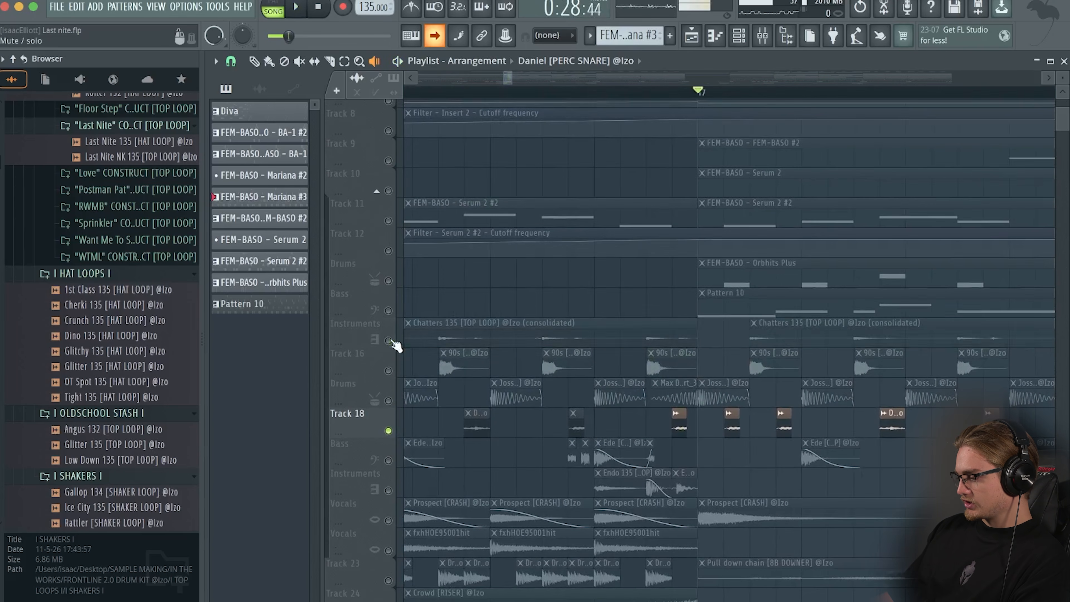
pyautogui.press('space')
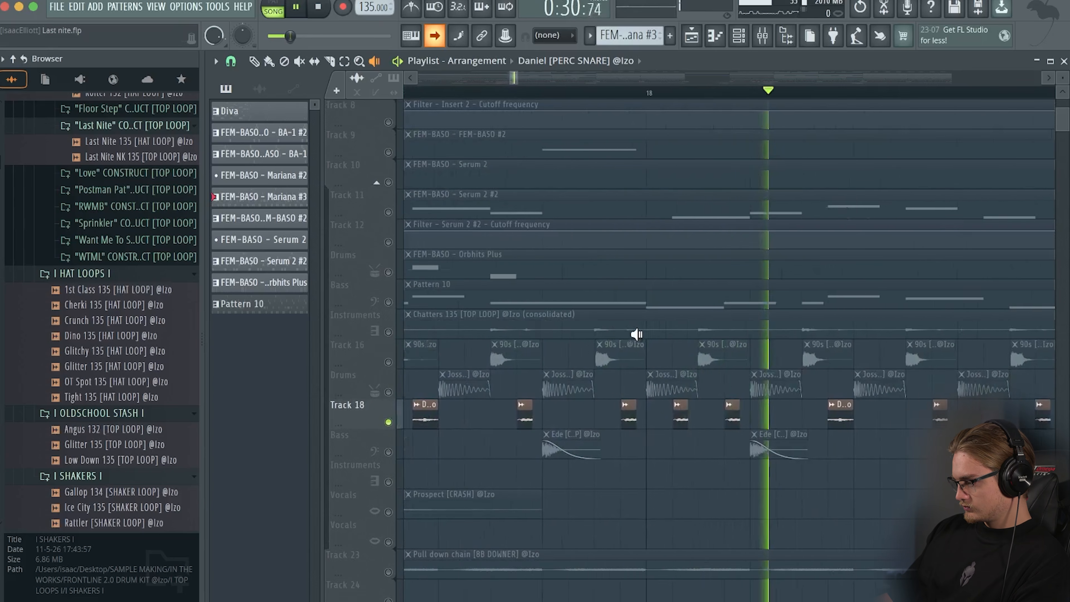
pyautogui.press('space')
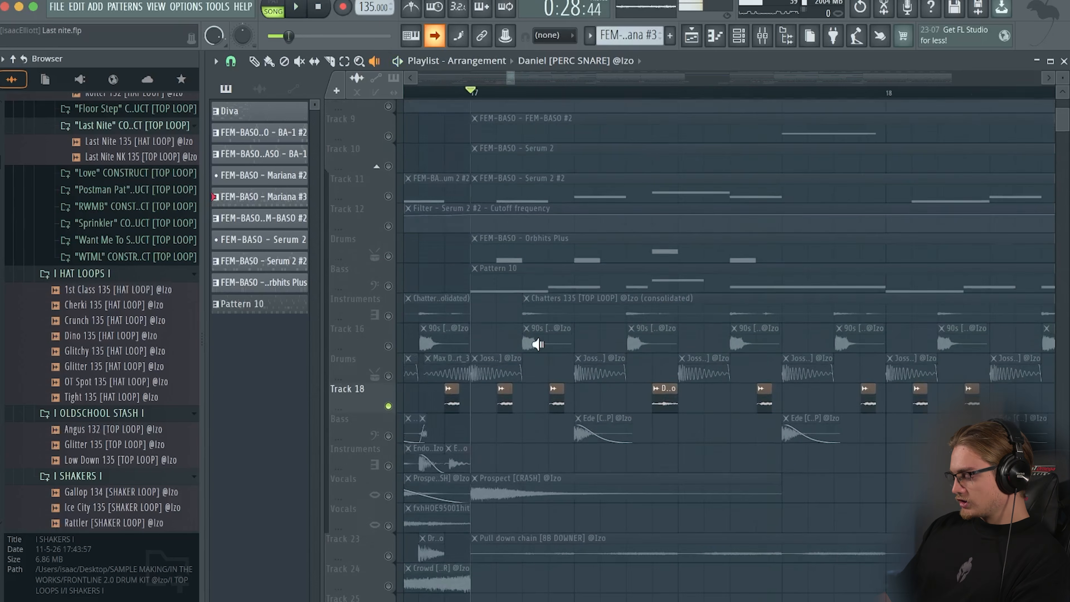
pyautogui.press('p')
pyautogui.click(590, 339)
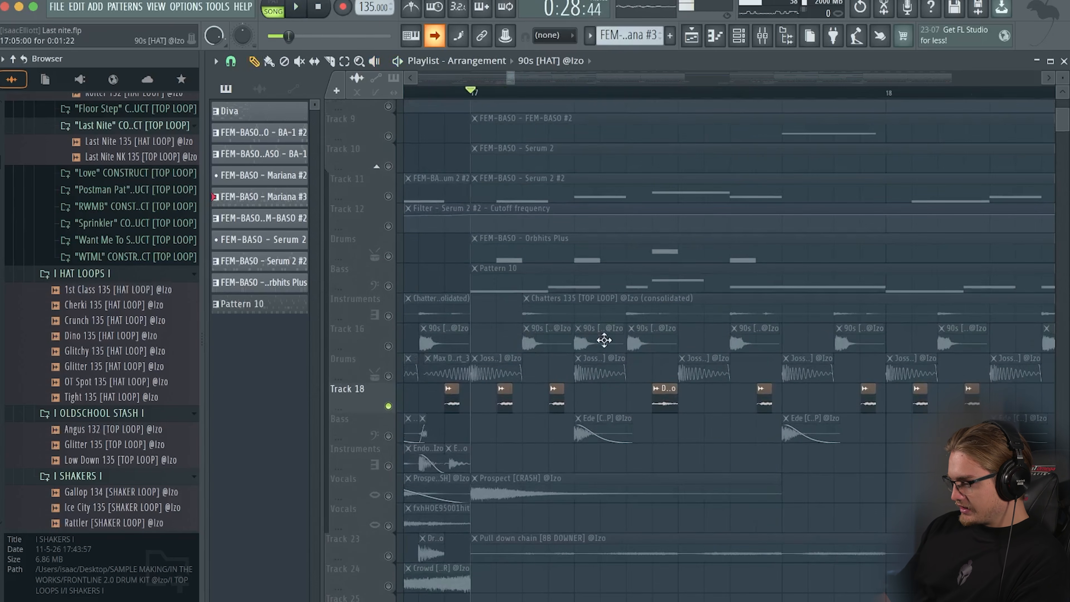
pyautogui.rightClick(588, 342)
pyautogui.moveTo(607, 404); pyautogui.dragTo(507, 406)
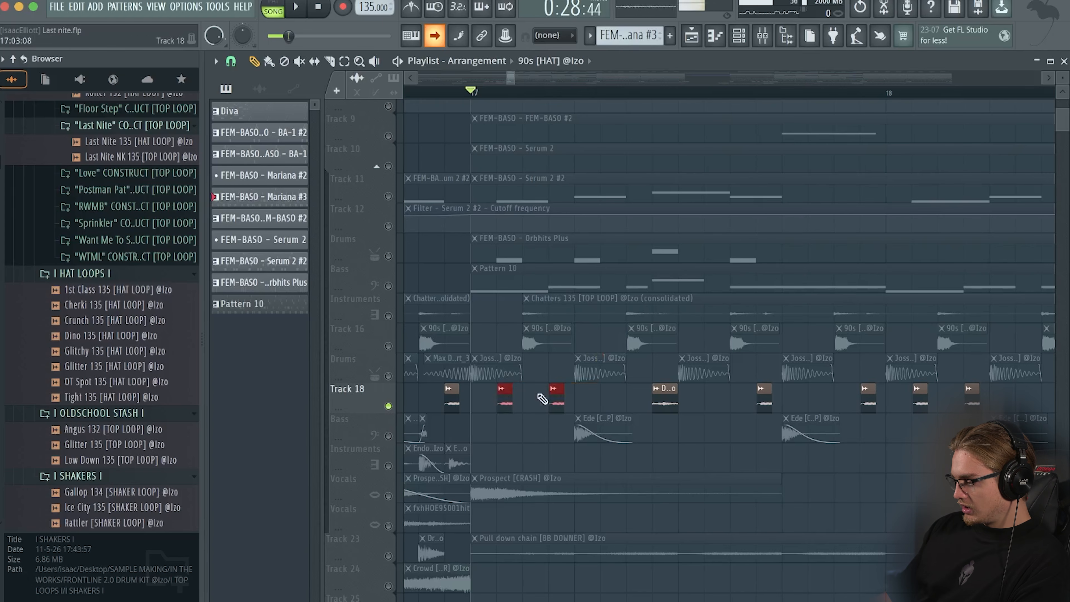
pyautogui.moveTo(606, 403); pyautogui.dragTo(505, 406)
pyautogui.keyDown('super'); pyautogui.click(531, 406); pyautogui.keyUp('super')
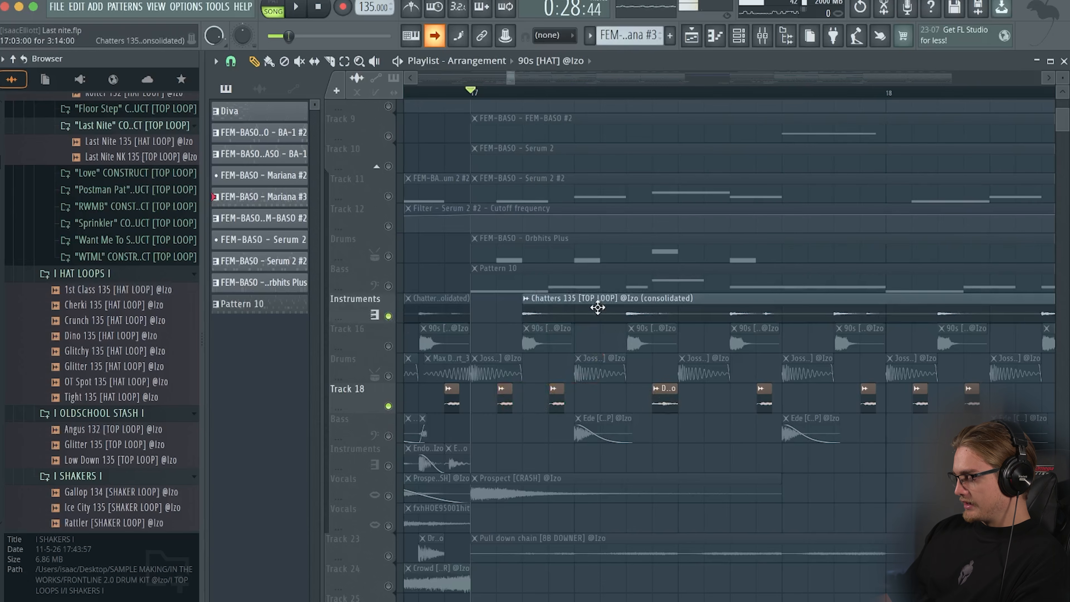
# - Play the Chatters top loop together with the perc snares from bar 17 and unmute the hats on Track 16
pyautogui.press('space')
pyautogui.hscroll(2, 674, 303)
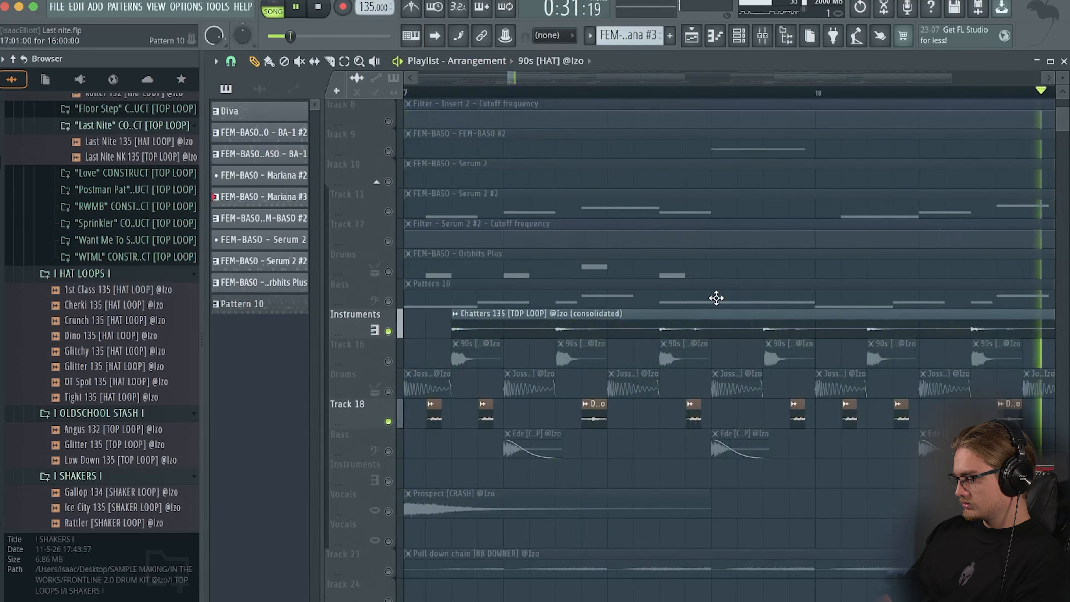
pyautogui.press('space')
pyautogui.scroll(2, 516, 340)
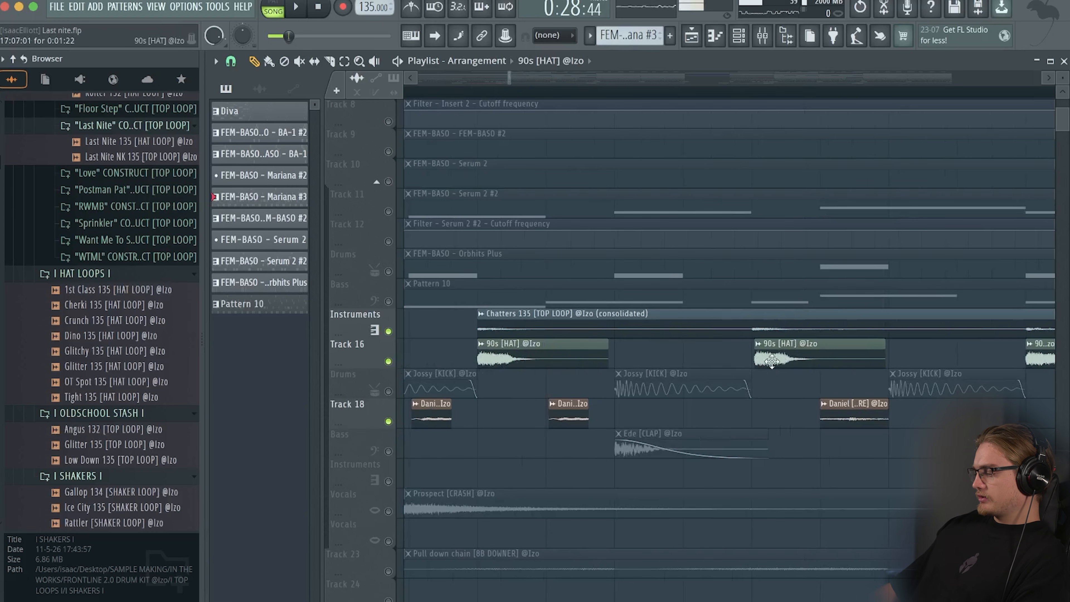
pyautogui.scroll(-4, 779, 358)
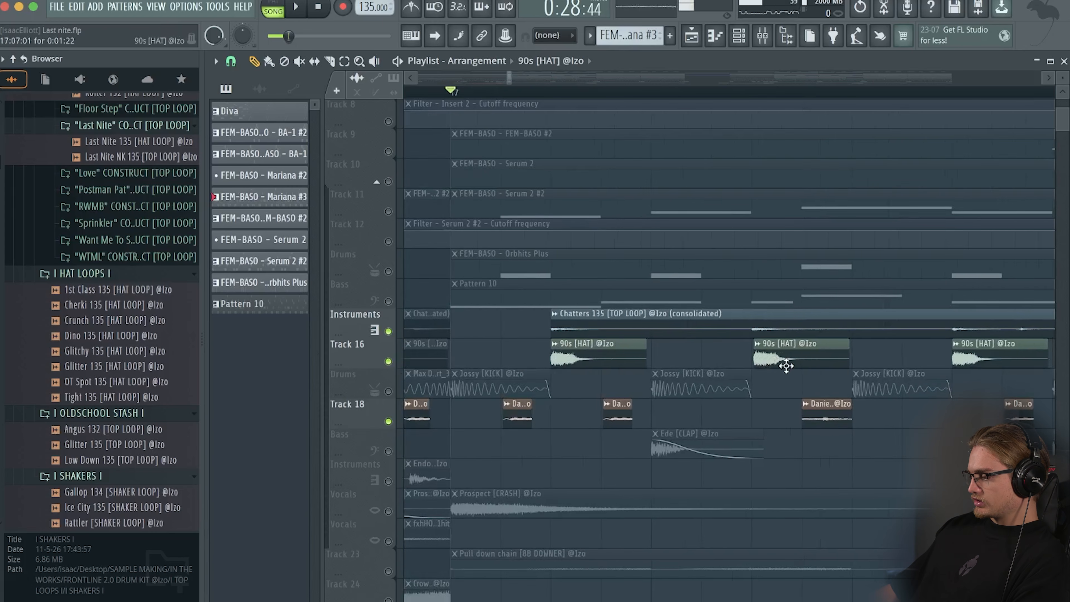
pyautogui.scroll(-3, 628, 374)
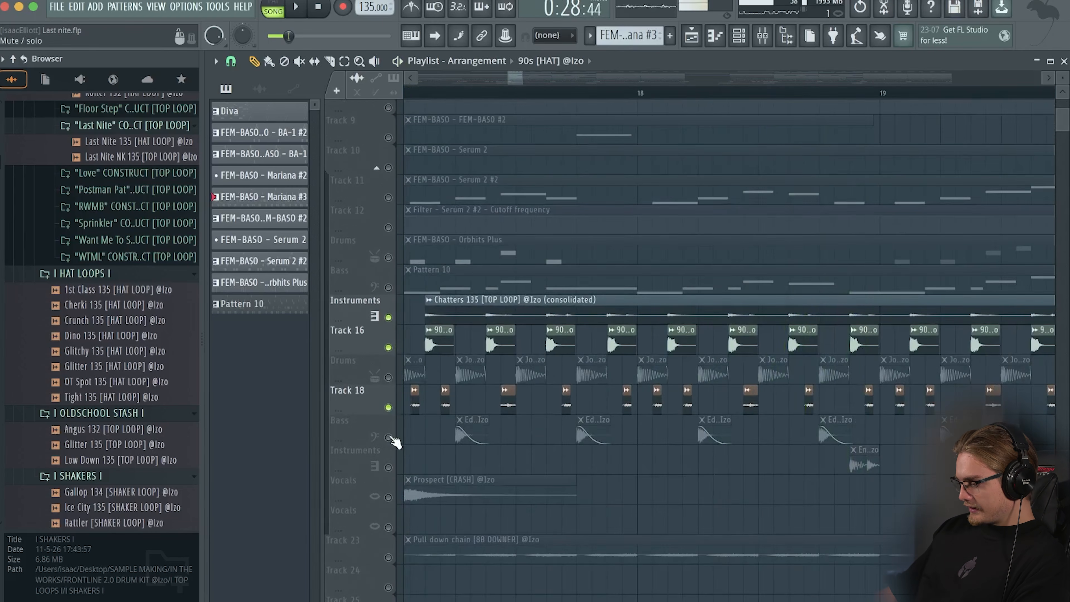
# - Unmute the Bass track's claps and the Drums track's kicks, and play the combined drums from bar 17
pyautogui.press('space')
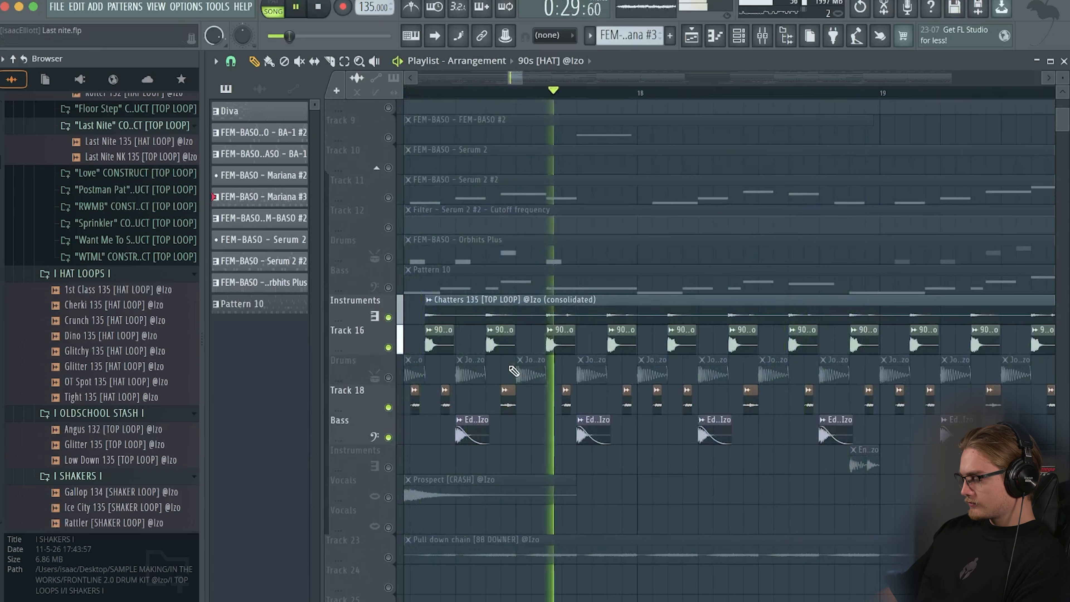
pyautogui.click(389, 377)
pyautogui.press('space')
pyautogui.press('space')
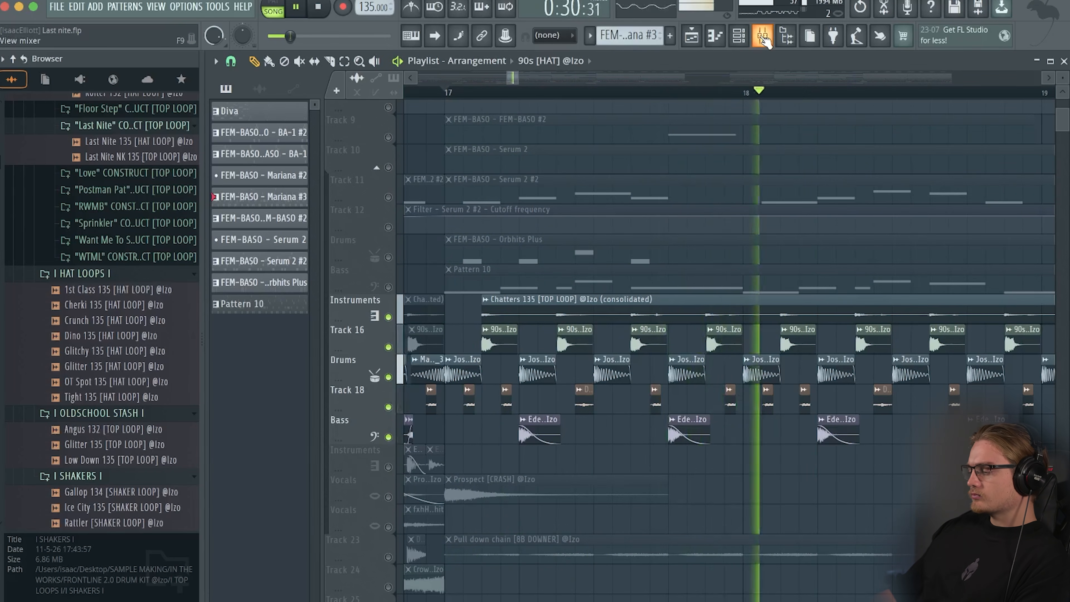
pyautogui.press('space')
pyautogui.scroll(-3, 549, 353)
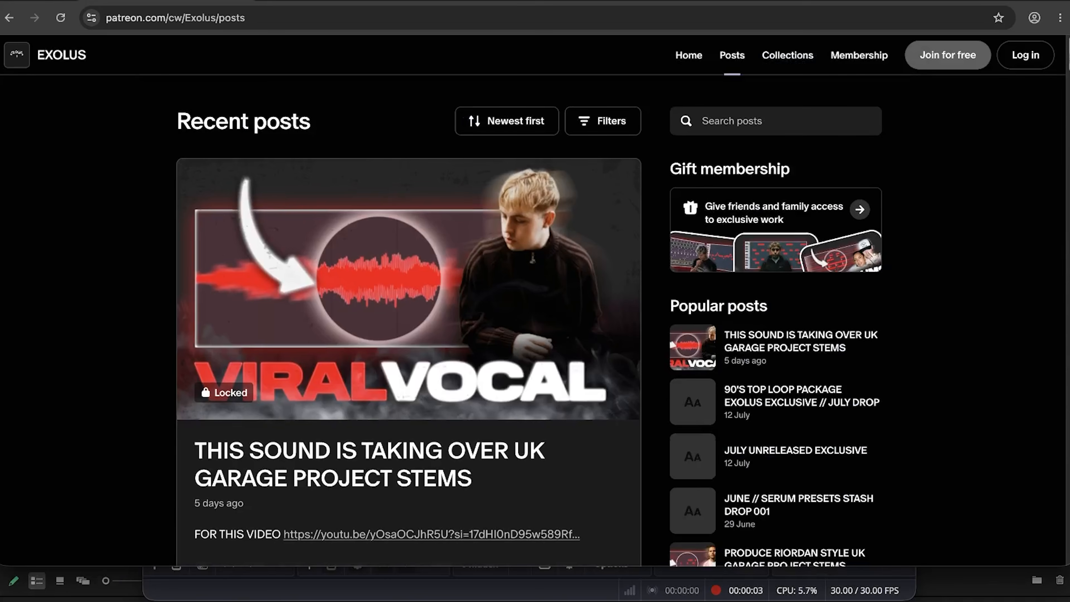
# - Switch to the Exolus Patreon page in the browser and look through the recent posts
pyautogui.scroll(-12, 1066, 101)
pyautogui.scroll(-12, 1066, 101)
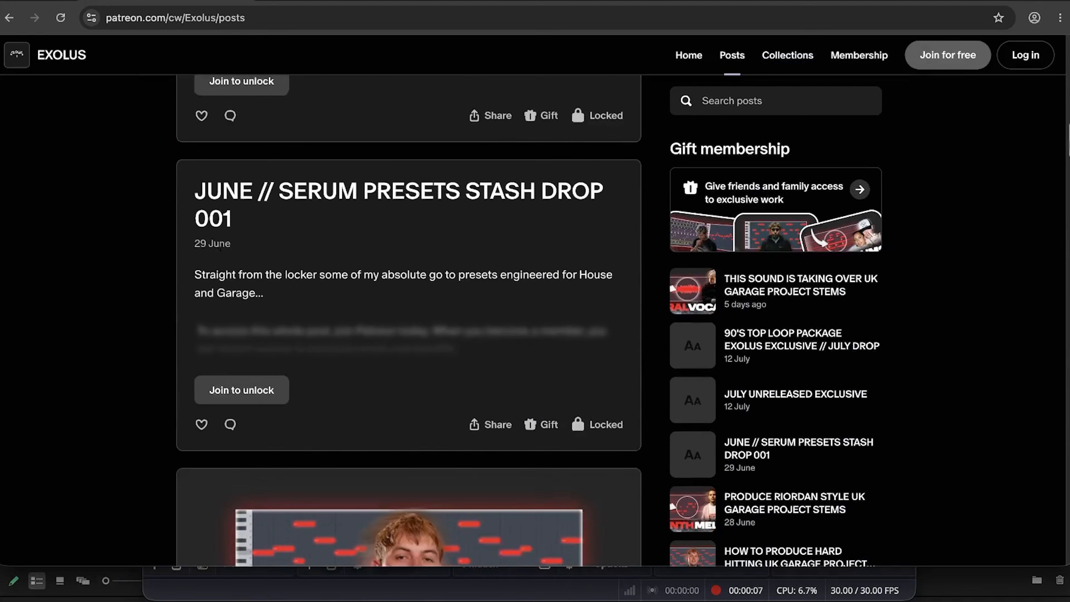
pyautogui.scroll(-14, 1066, 101)
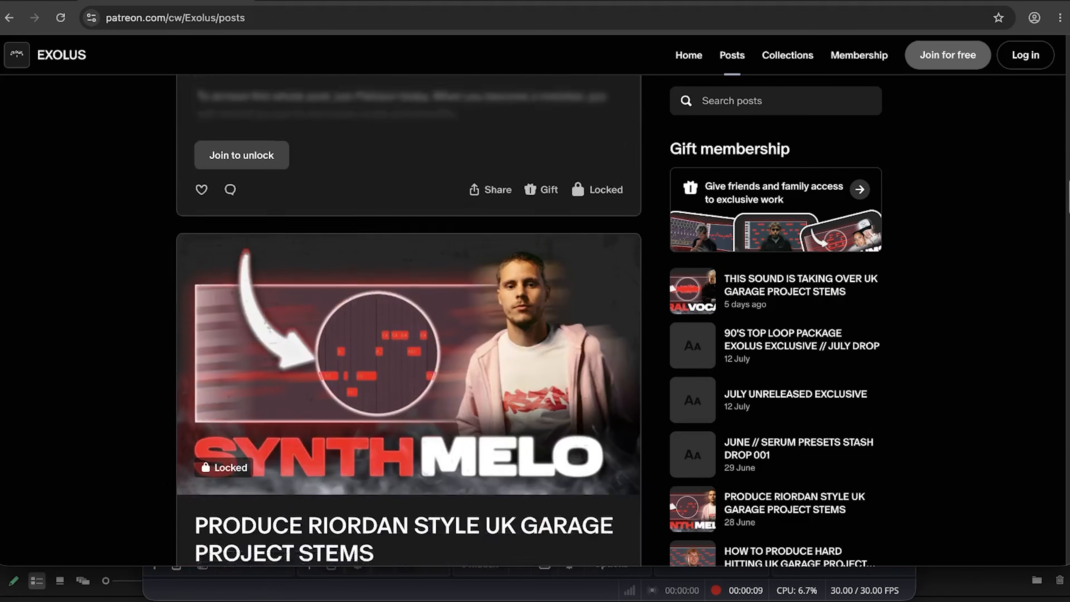
pyautogui.scroll(-10, 1066, 101)
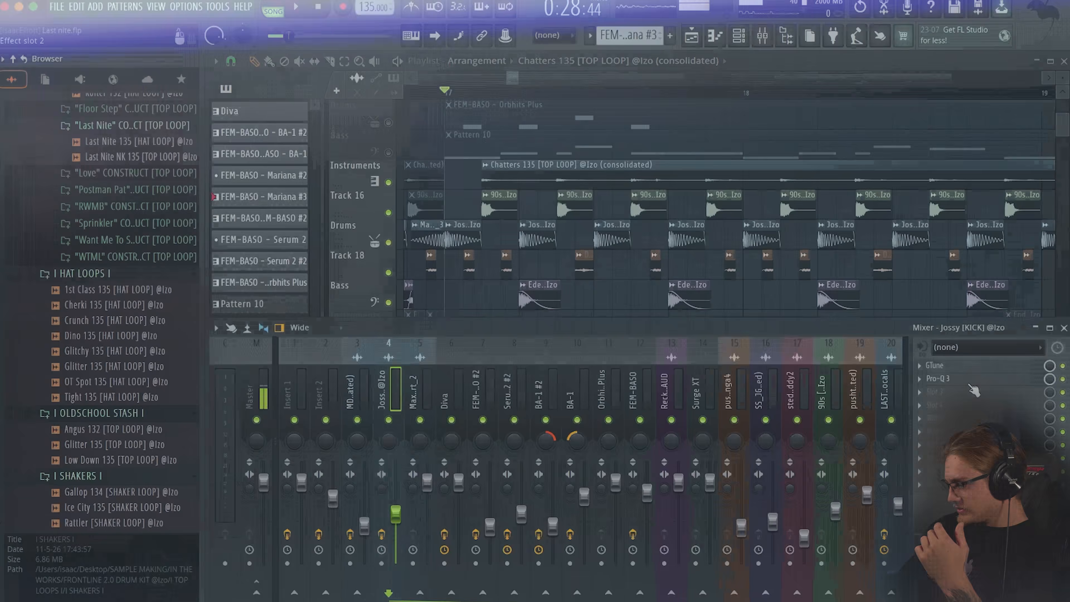
# - Switch back to FL Studio, open GTune on the Jossy kick's mixer insert, reposition its window and play the kick through it
pyautogui.click(953, 366)
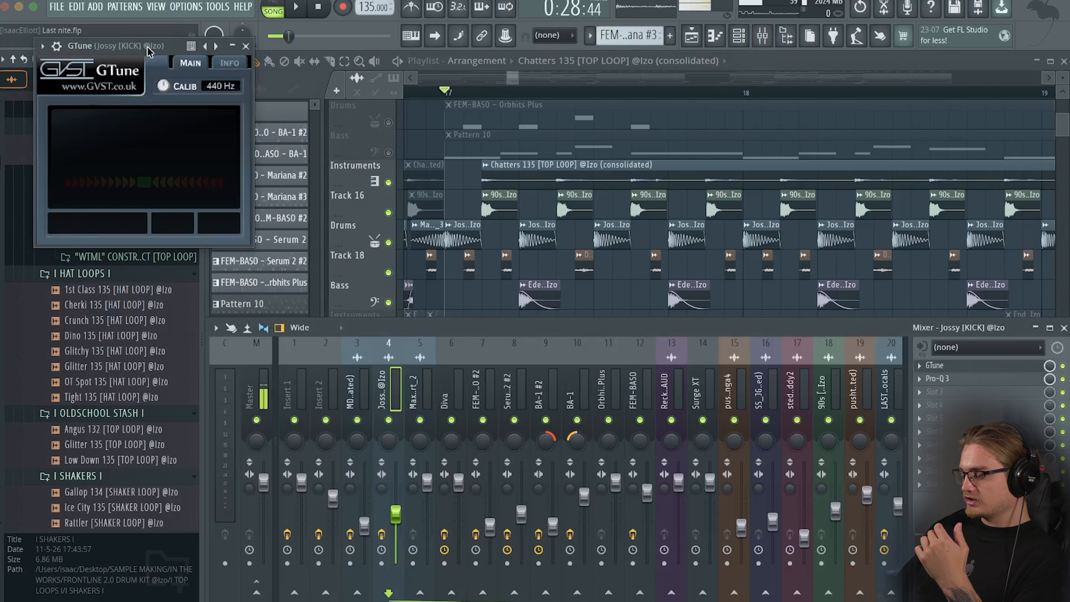
pyautogui.moveTo(147, 51); pyautogui.dragTo(217, 99)
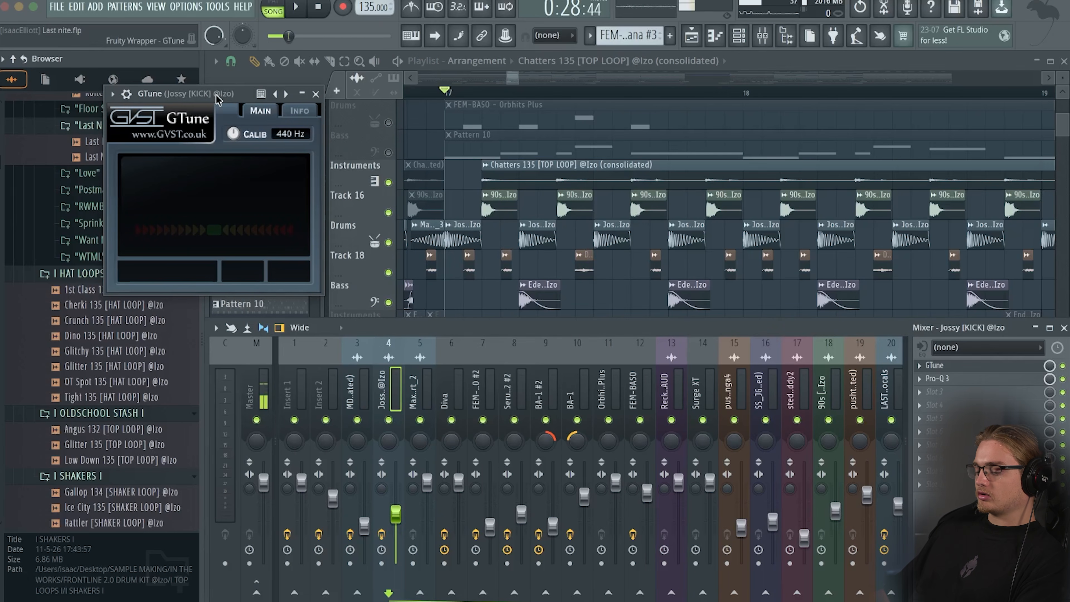
pyautogui.press('space')
pyautogui.press('space')
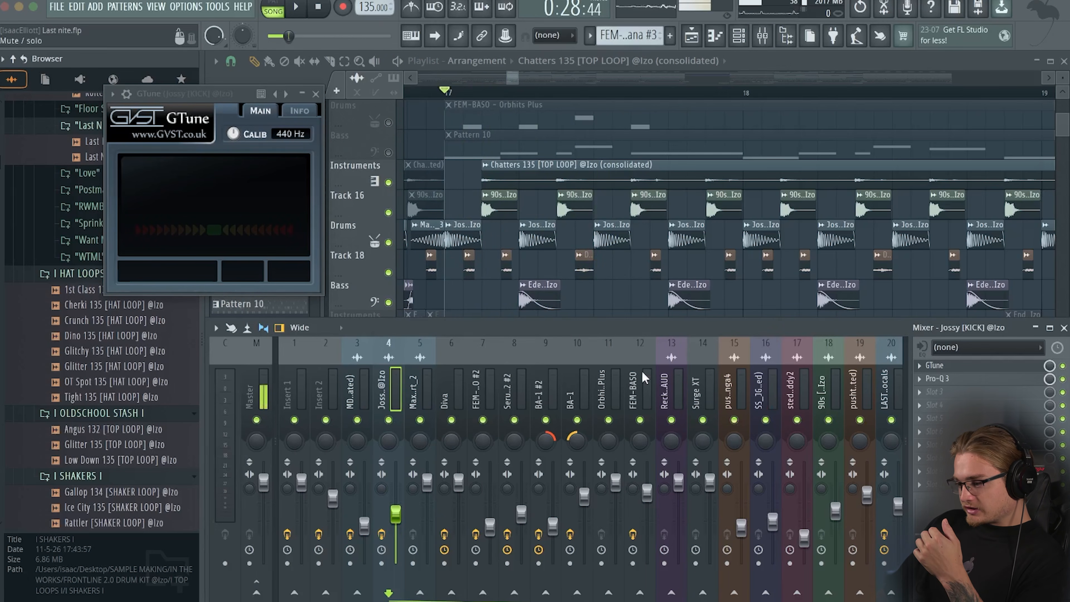
# - Open the Mariana #3 pattern's notes in the piano roll and move the GTune window clear of them
pyautogui.scroll(5, 597, 230)
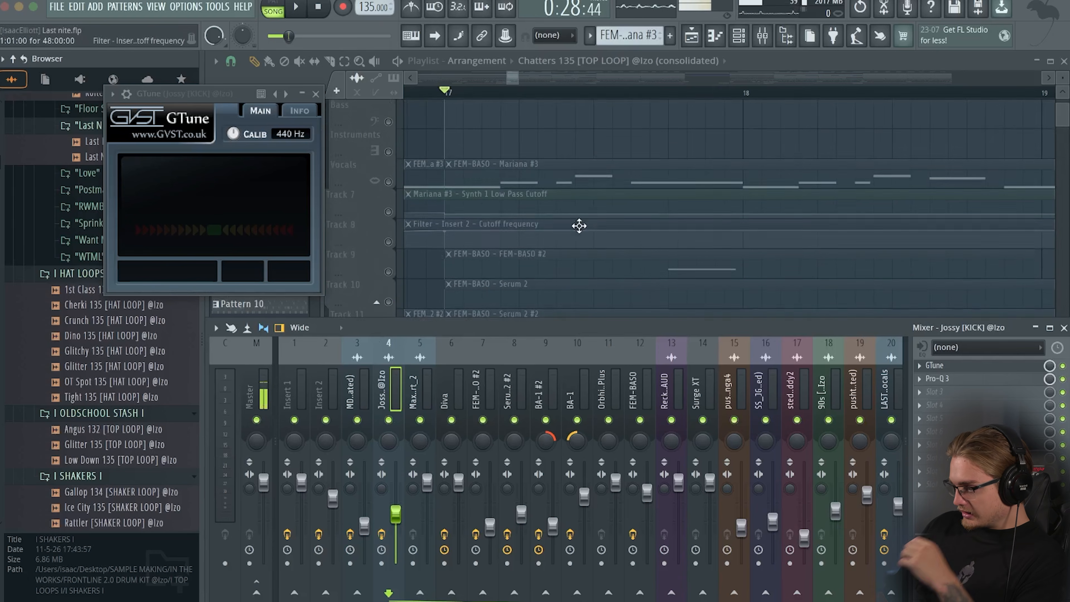
pyautogui.doubleClick(498, 181)
pyautogui.moveTo(623, 253); pyautogui.dragTo(265, 235)
pyautogui.rightClick(437, 272)
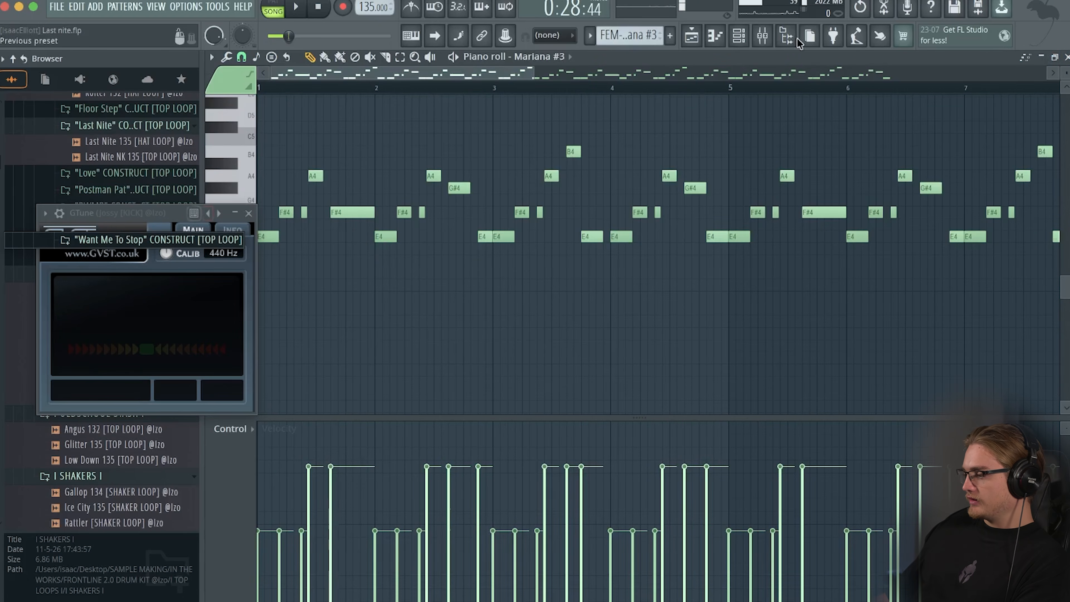
# - Close the Mariana #3 piano roll and the GTune window to return to the playlist around bar 17
pyautogui.press('Escape')
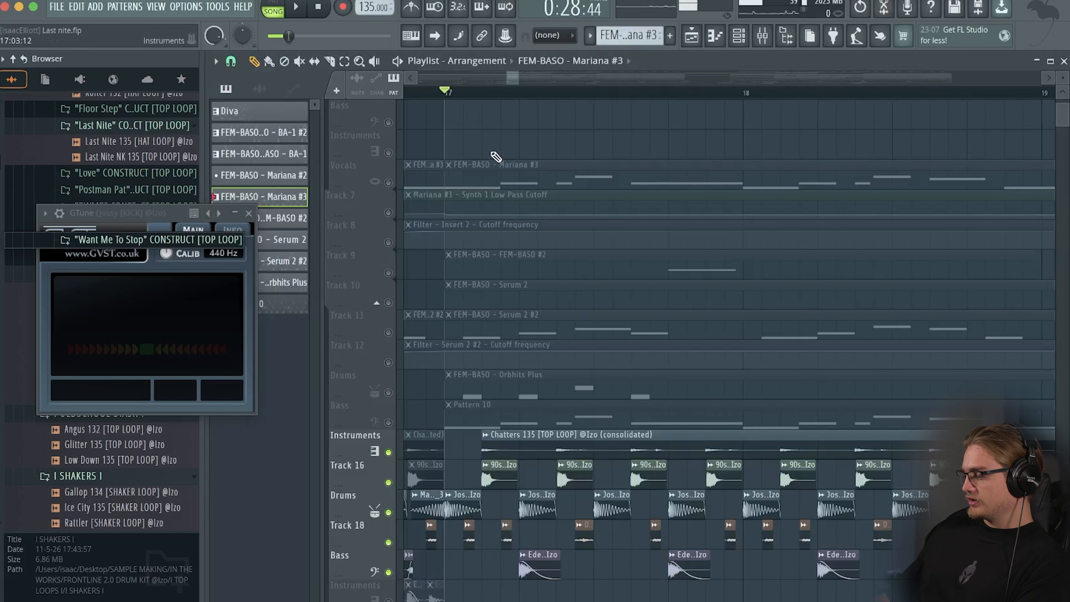
pyautogui.scroll(-3, 495, 158)
pyautogui.scroll(6, 578, 232)
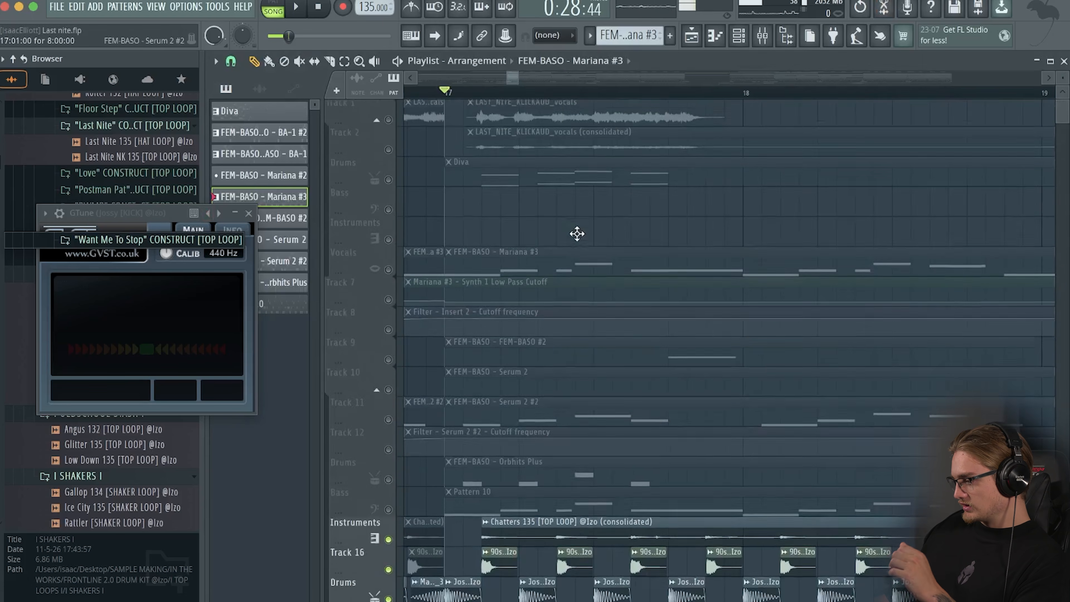
pyautogui.scroll(-4, 577, 234)
pyautogui.click(249, 213)
pyautogui.scroll(2, 514, 253)
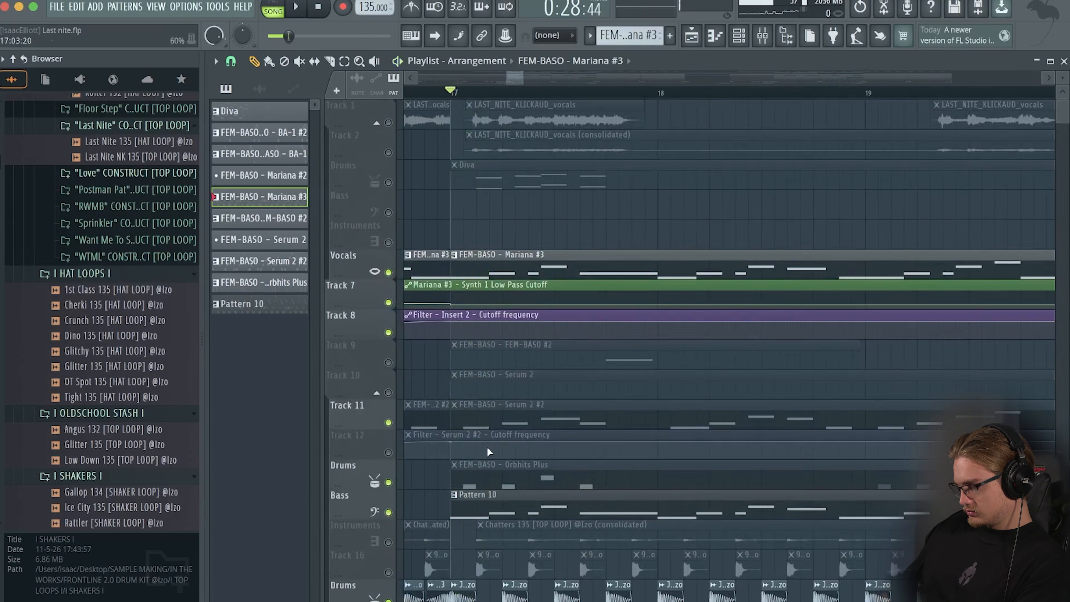
# - Play the Mariana #3 and Pattern 10 bass layers together with the kicks from bar 17
pyautogui.press('space')
pyautogui.scroll(-2, 491, 442)
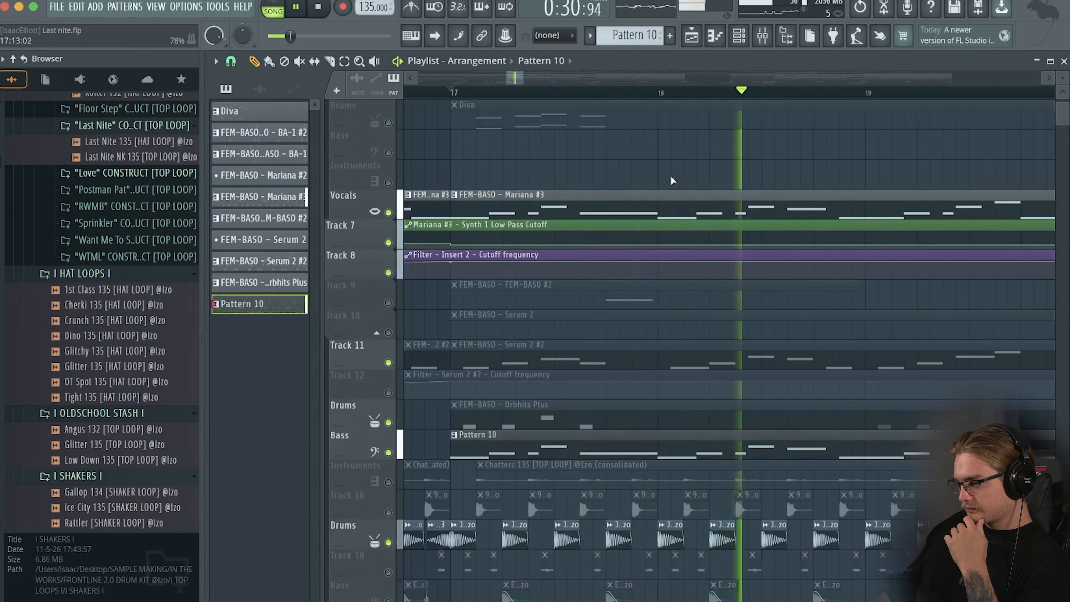
pyautogui.press('space')
# - Open the Mariana #3 notes in the piano roll, look over the whole bassline and close the view
pyautogui.press('F7')
pyautogui.scroll(-5, 444, 273)
pyautogui.scroll(-6, 447, 270)
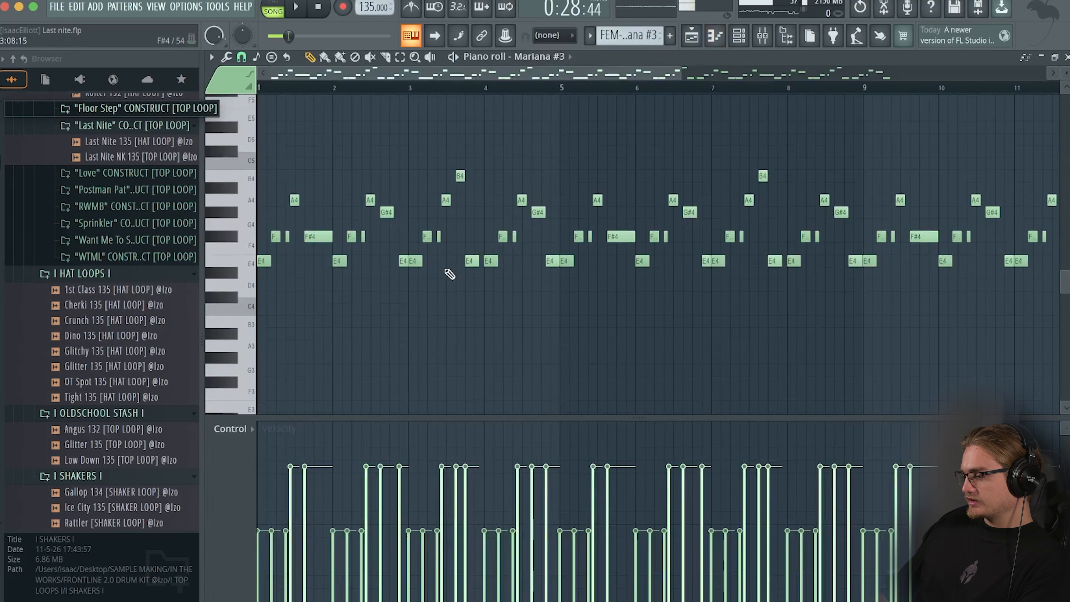
pyautogui.scroll(5, 492, 292)
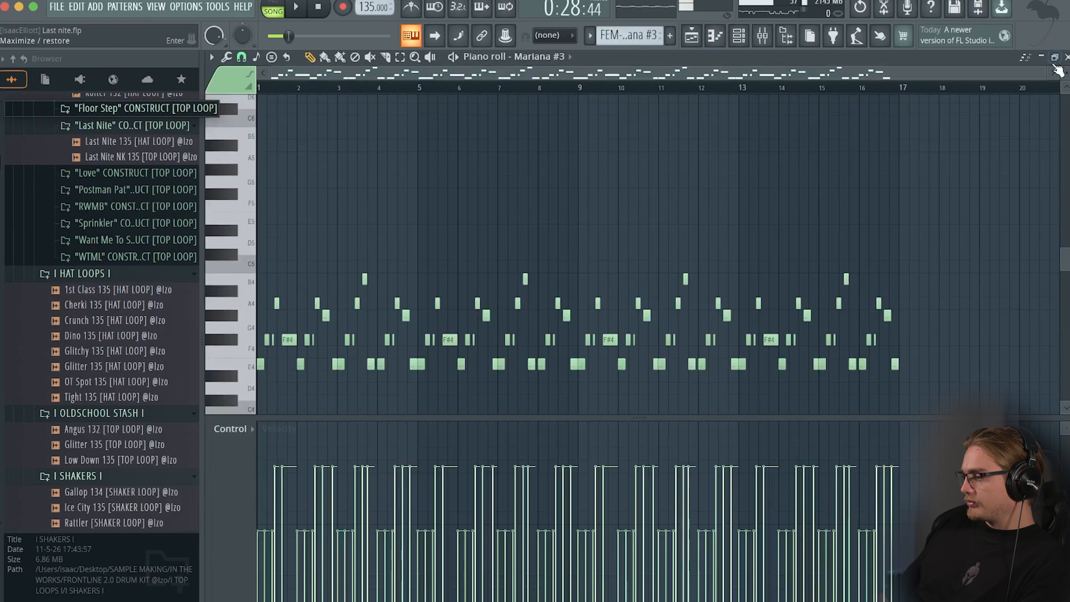
pyautogui.click(1067, 59)
# - Examine Pattern 10's FEM-BASO notes in the piano roll and the Pro-Q 3 curve on its mixer insert
pyautogui.click(715, 36)
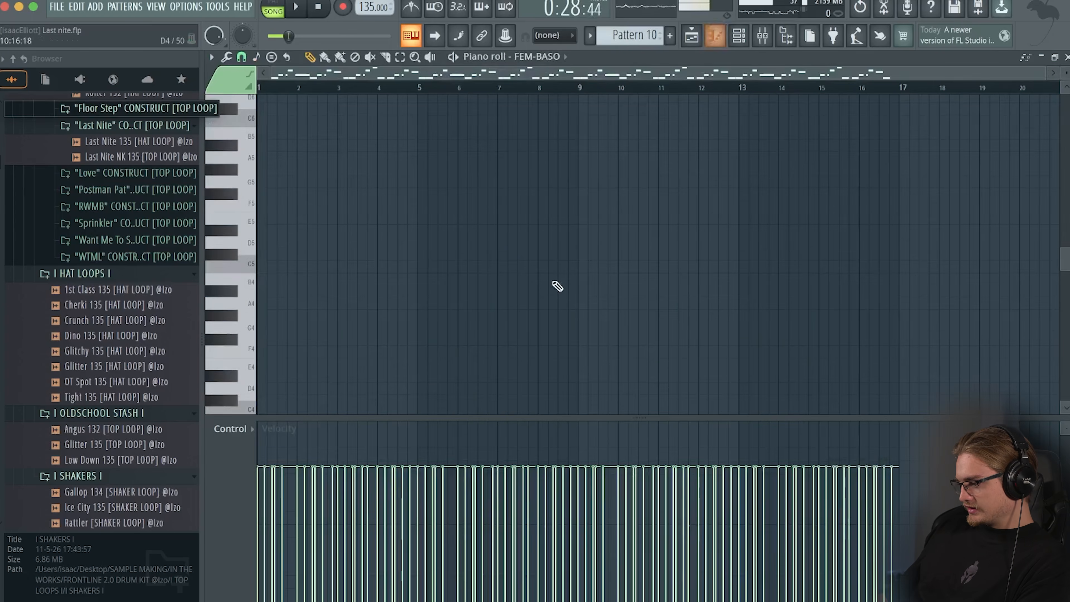
pyautogui.scroll(-3, 508, 256)
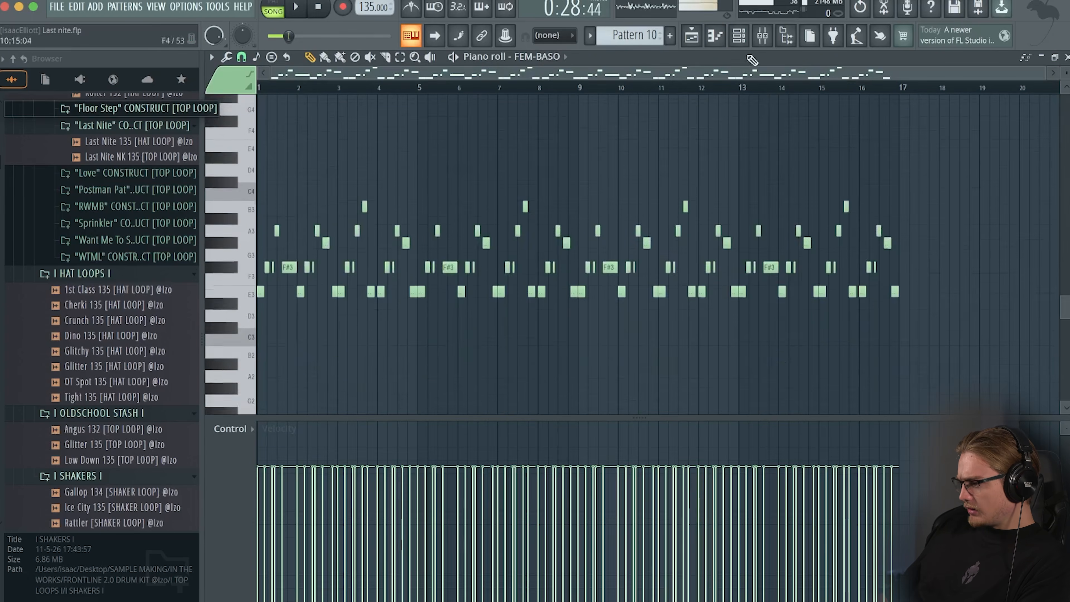
pyautogui.click(762, 36)
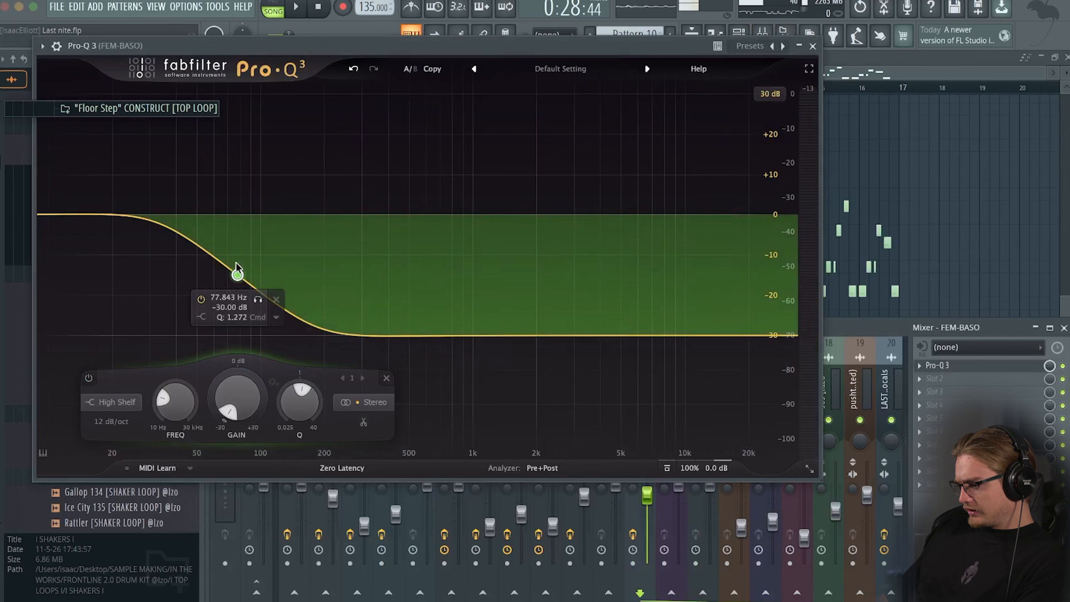
pyautogui.click(813, 46)
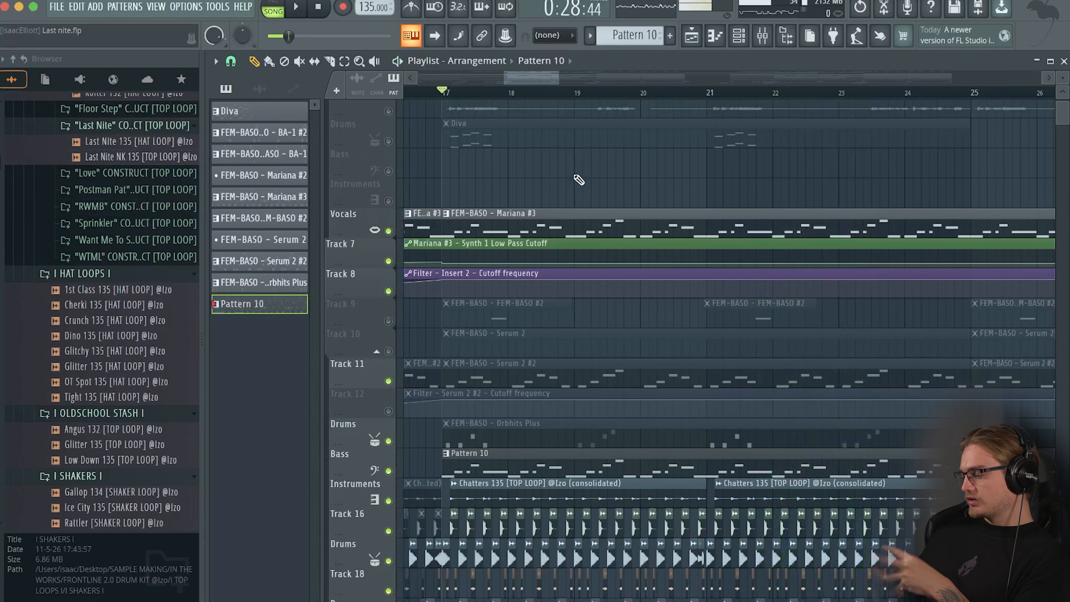
# - Reopen the Mariana #3 clip's notes and inspect the settings of its Mariana synth from the channel rack
pyautogui.doubleClick(519, 229)
pyautogui.scroll(5, 520, 229)
pyautogui.scroll(2, 516, 236)
pyautogui.hscroll(-2, 590, 278)
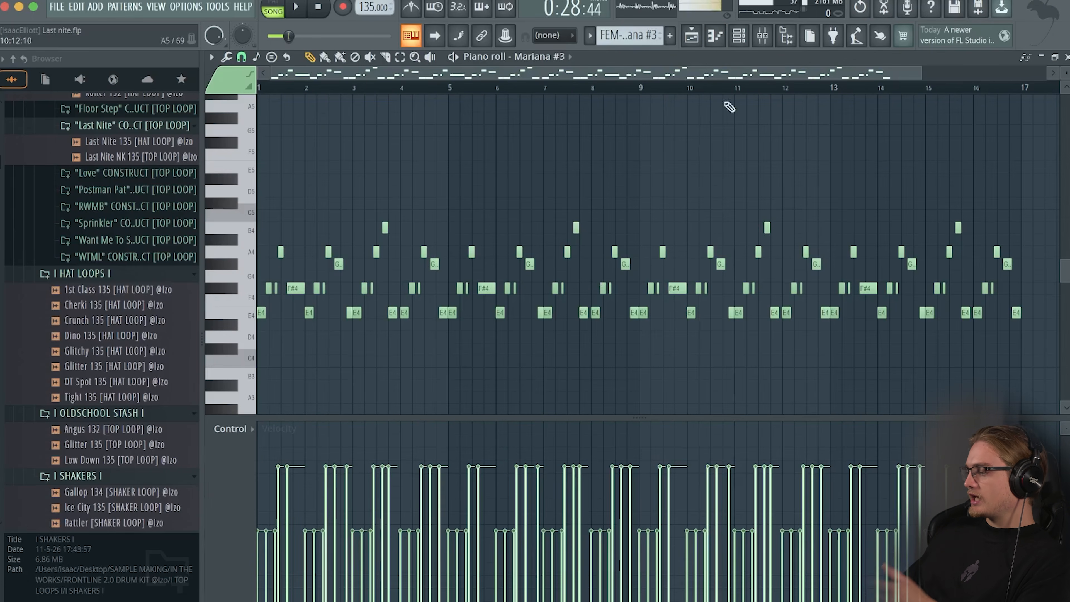
pyautogui.click(736, 41)
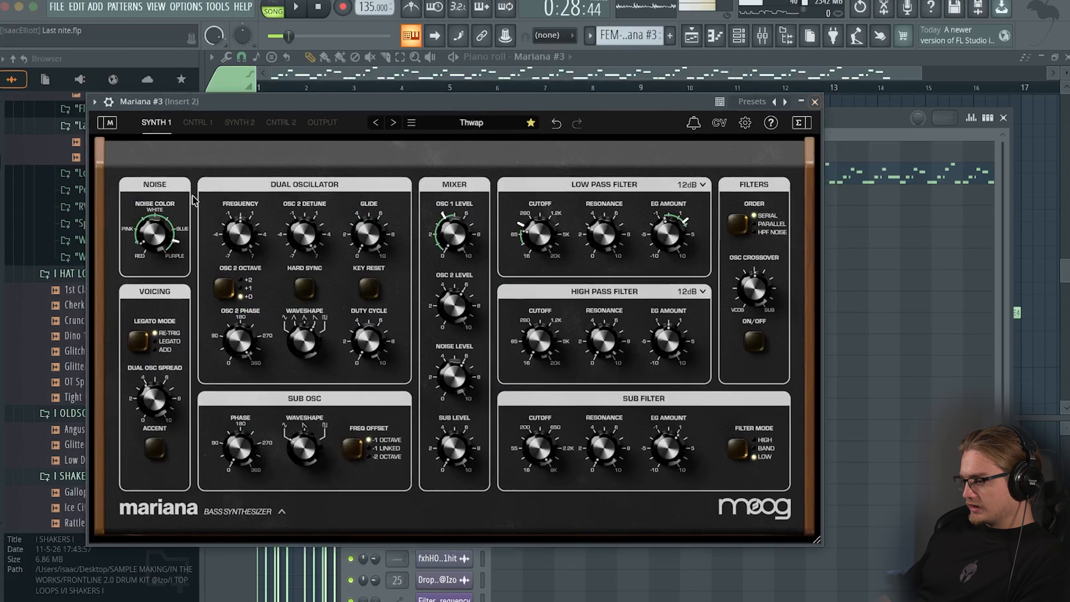
pyautogui.click(815, 106)
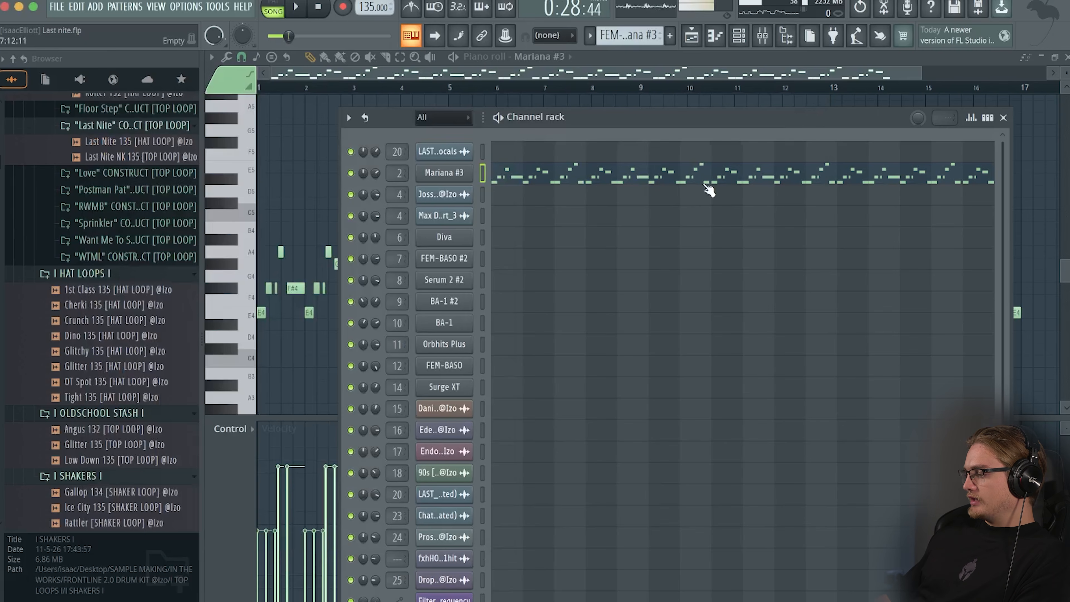
# - Save the project and close the channel rack
pyautogui.hotkey('ctrl', 's')
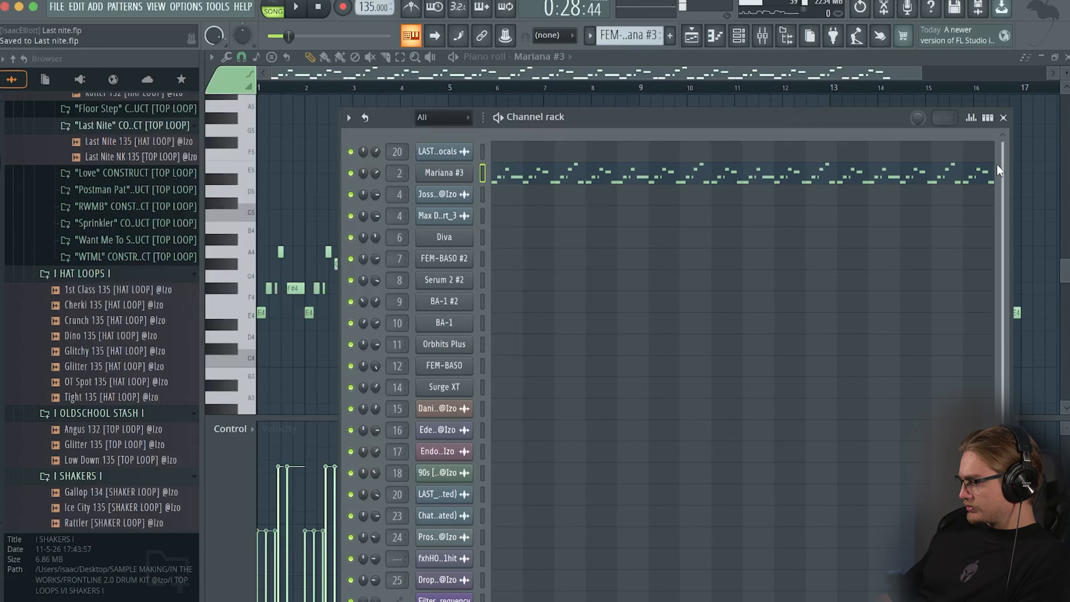
pyautogui.click(1004, 119)
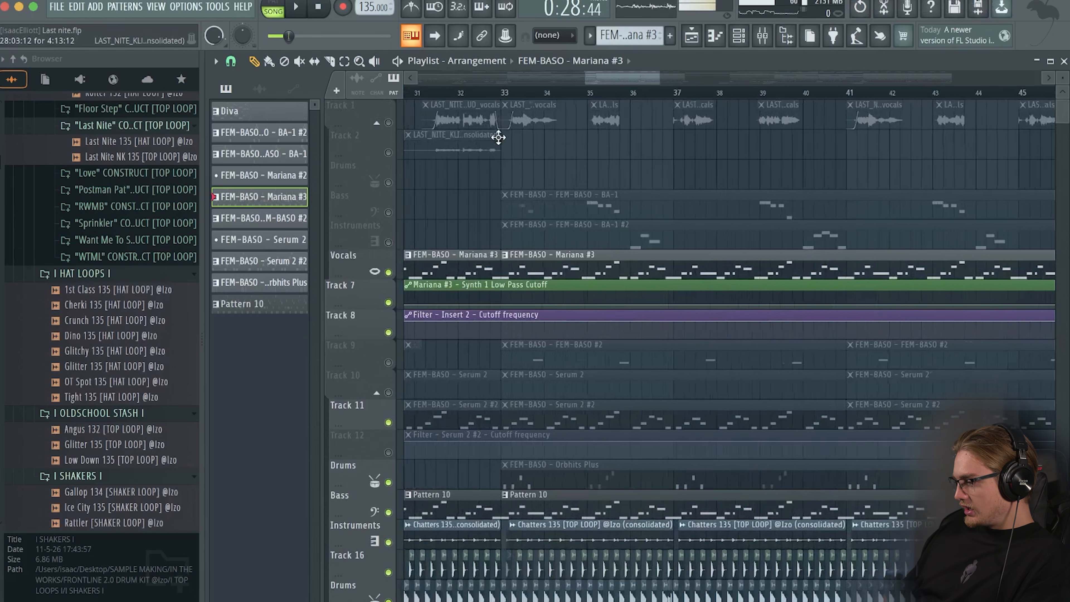
# - Set the playhead to bar 33 and audition the BA-1 clip, followed by the BA-1 #2 clip, each in isolation
pyautogui.click(506, 93)
pyautogui.scroll(-5, 540, 208)
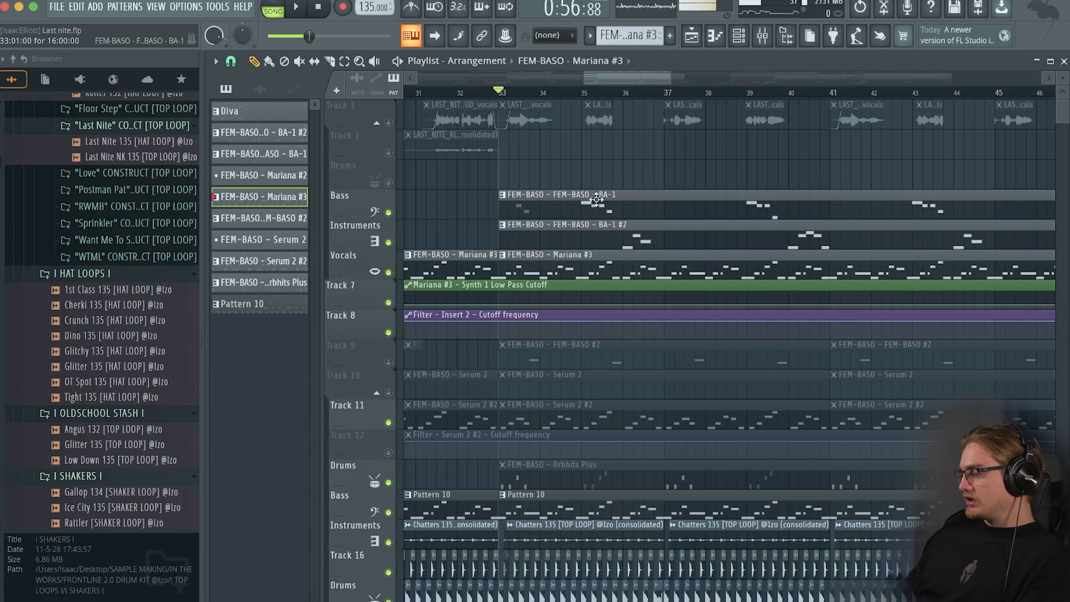
pyautogui.scroll(-1, 593, 203)
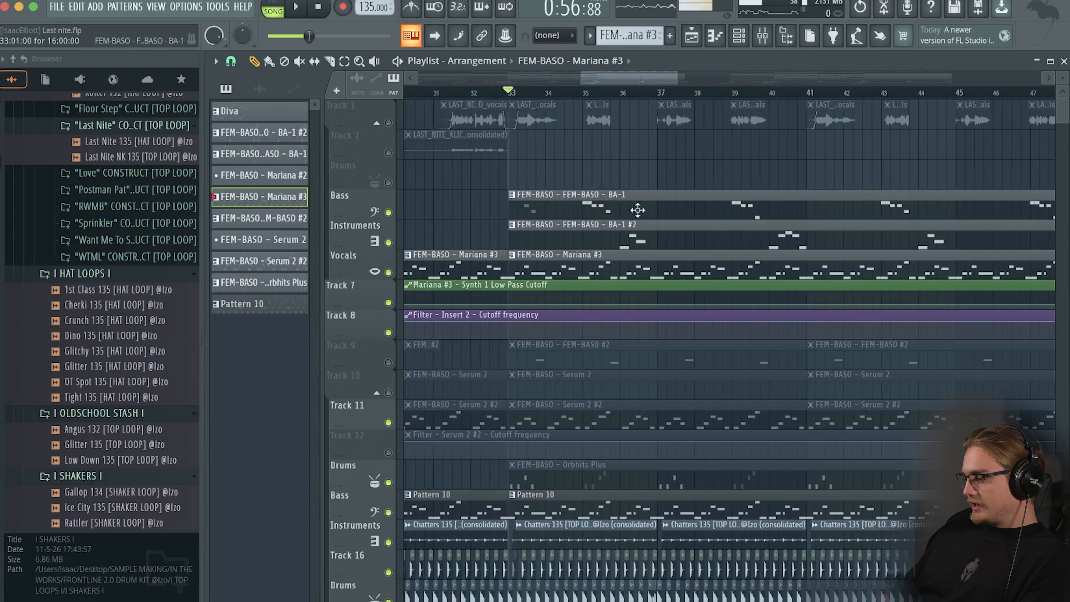
pyautogui.moveTo(593, 208); pyautogui.dragTo(623, 236)
pyautogui.keyDown('super'); pyautogui.click(624, 169); pyautogui.keyUp('super')
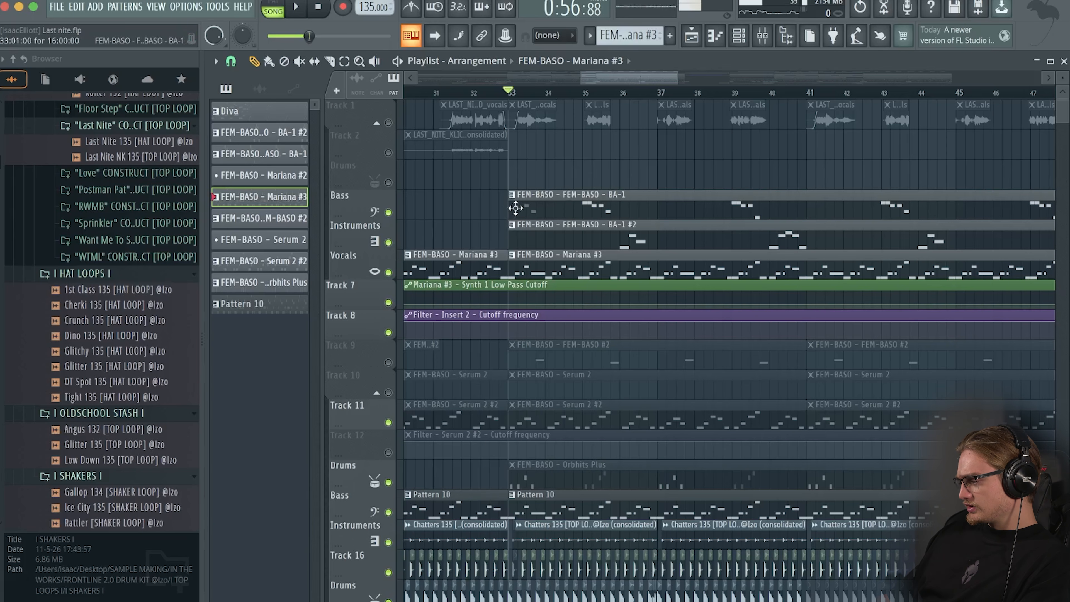
pyautogui.keyDown('alt'); pyautogui.keyDown('super'); pyautogui.rightClick(580, 206); pyautogui.keyUp('super'); pyautogui.keyUp('alt')
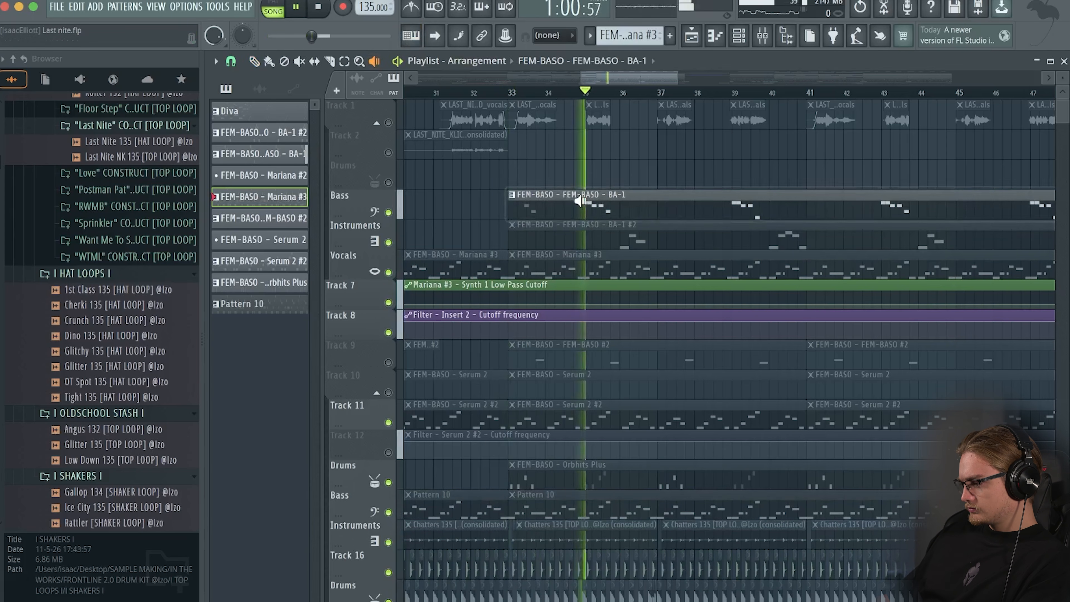
pyautogui.keyDown('alt'); pyautogui.keyDown('super'); pyautogui.rightClick(620, 239); pyautogui.keyUp('super'); pyautogui.keyUp('alt')
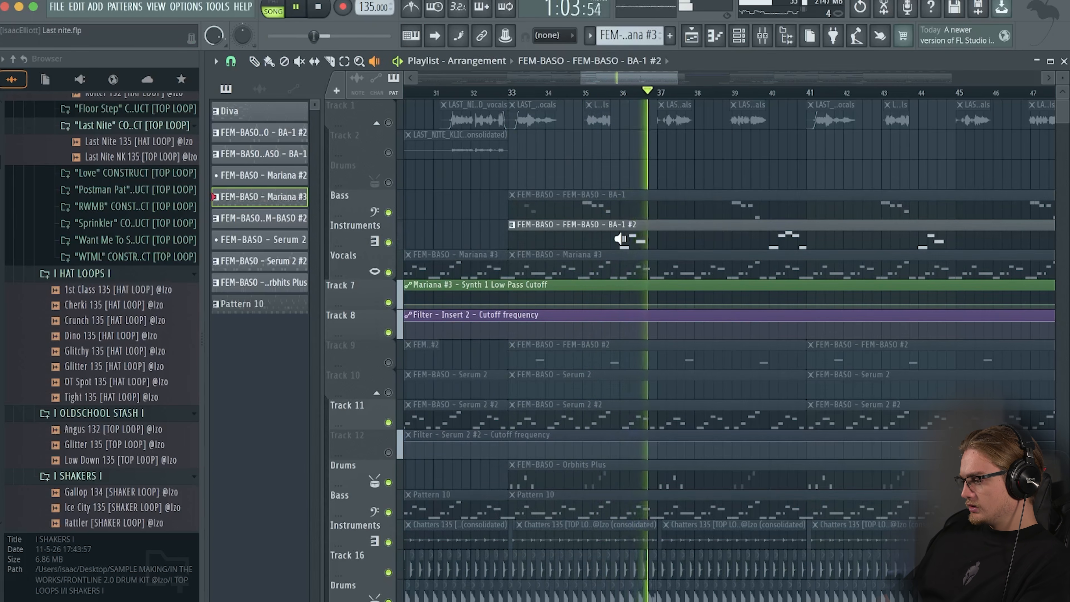
# - Stop playback and inspect the BA-1 #2 and BA-1 synths from the channel rack
pyautogui.doubleClick(620, 239)
pyautogui.press('space')
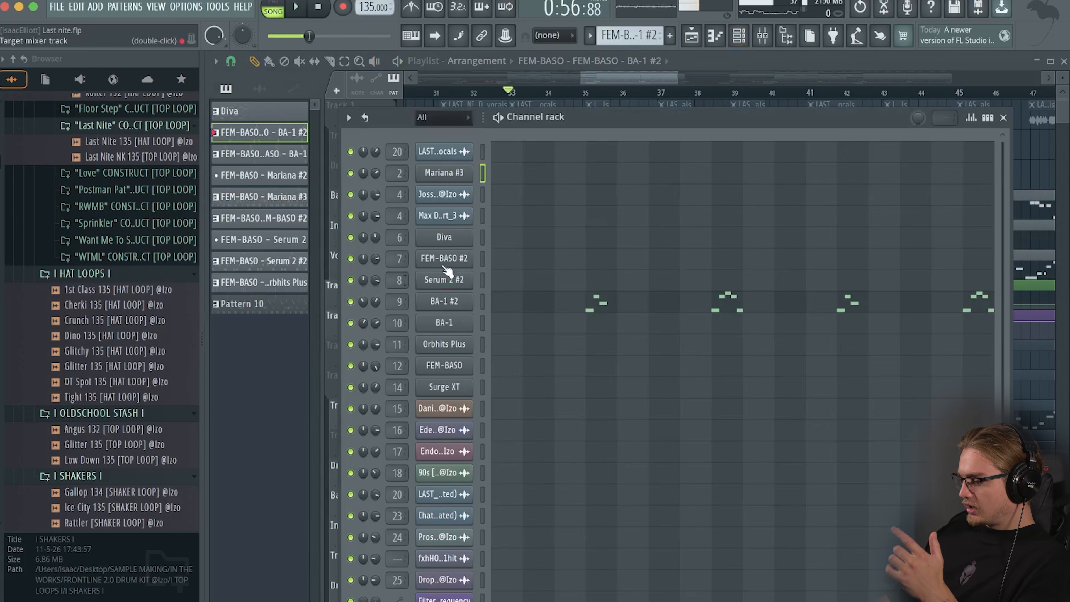
pyautogui.click(453, 307)
pyautogui.moveTo(433, 160); pyautogui.dragTo(342, 151)
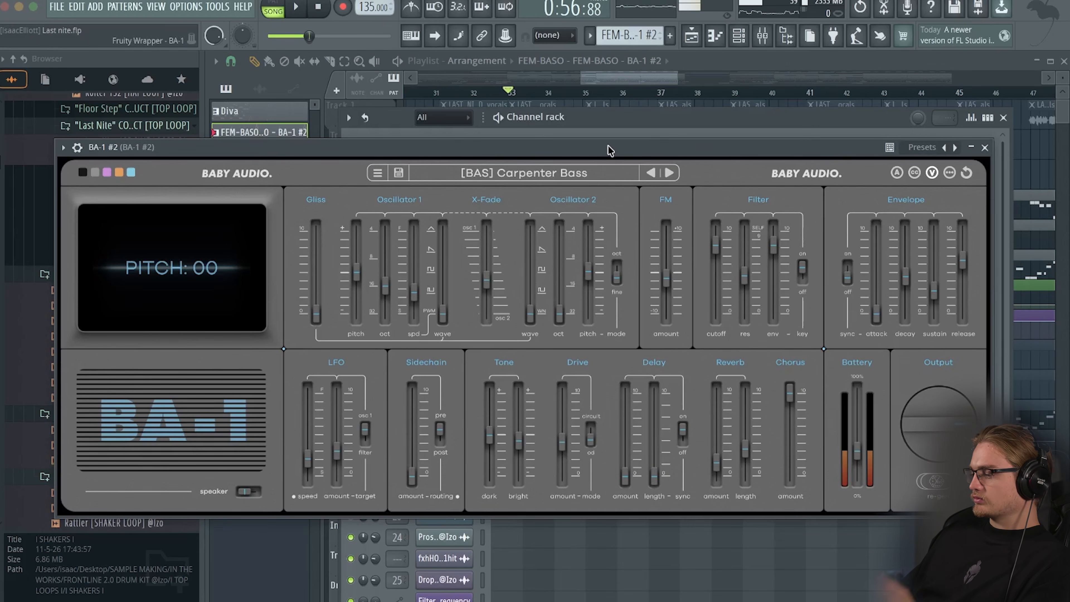
pyautogui.click(986, 148)
pyautogui.click(442, 301)
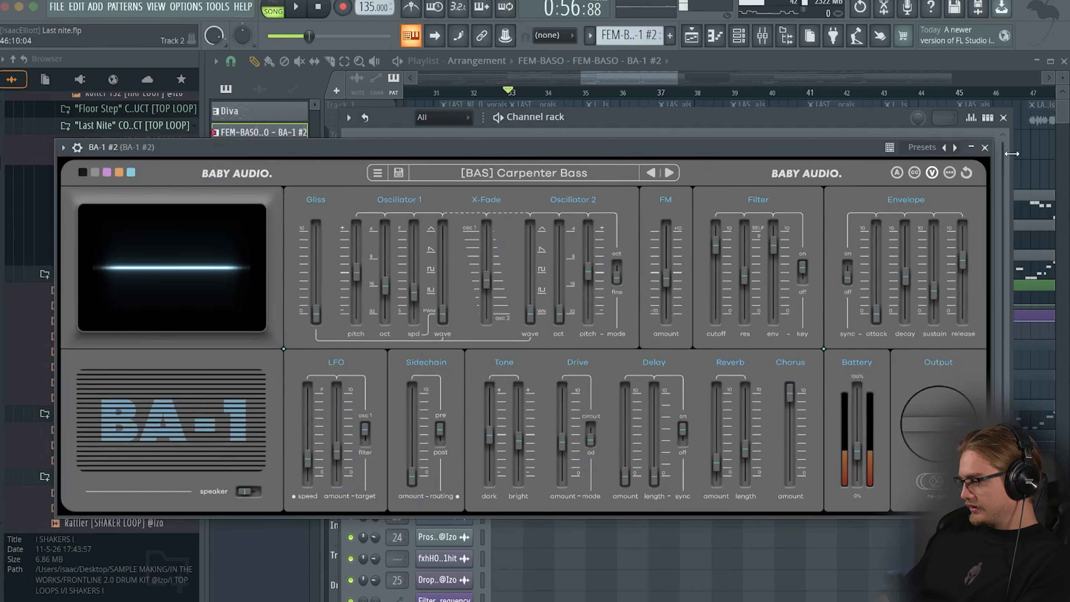
pyautogui.click(985, 147)
pyautogui.click(438, 326)
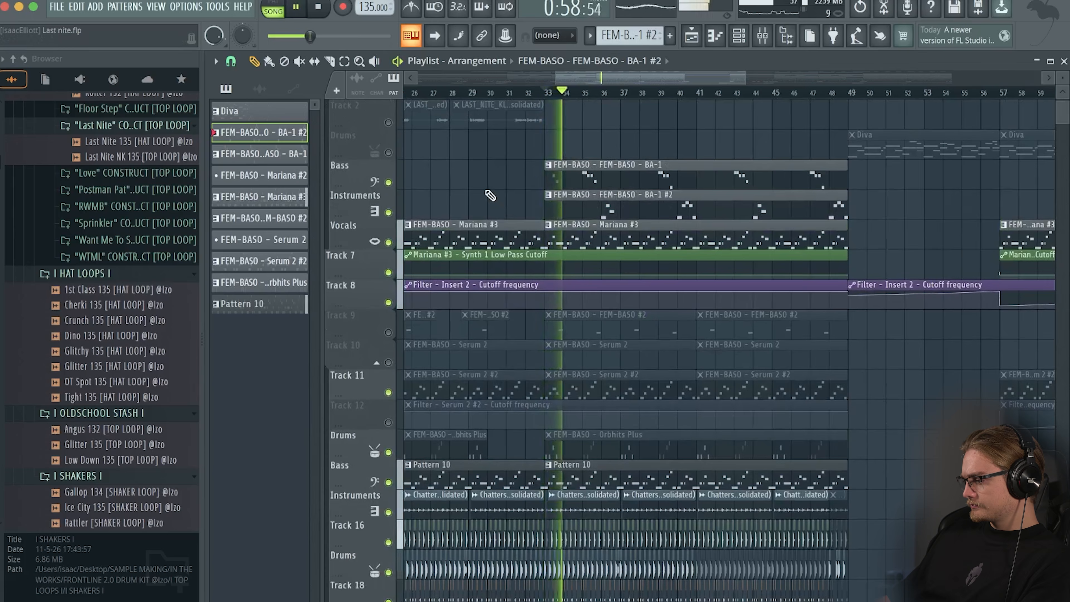
pyautogui.scroll(1, 490, 195)
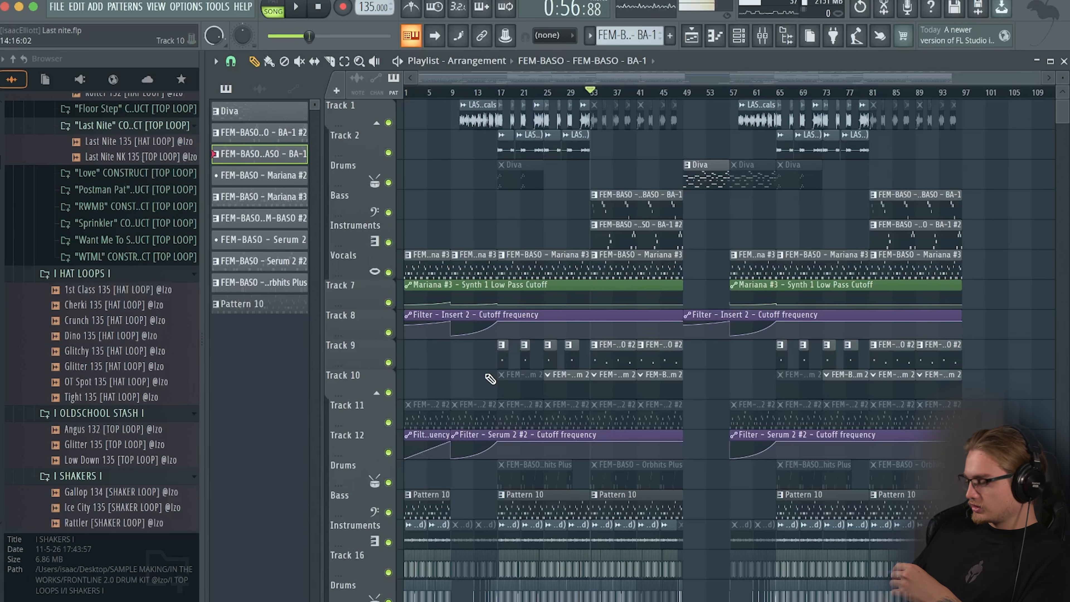
# - Switch to Spotify, open the artist page for Izo from the library and look through it
pyautogui.scroll(-10, 47, 274)
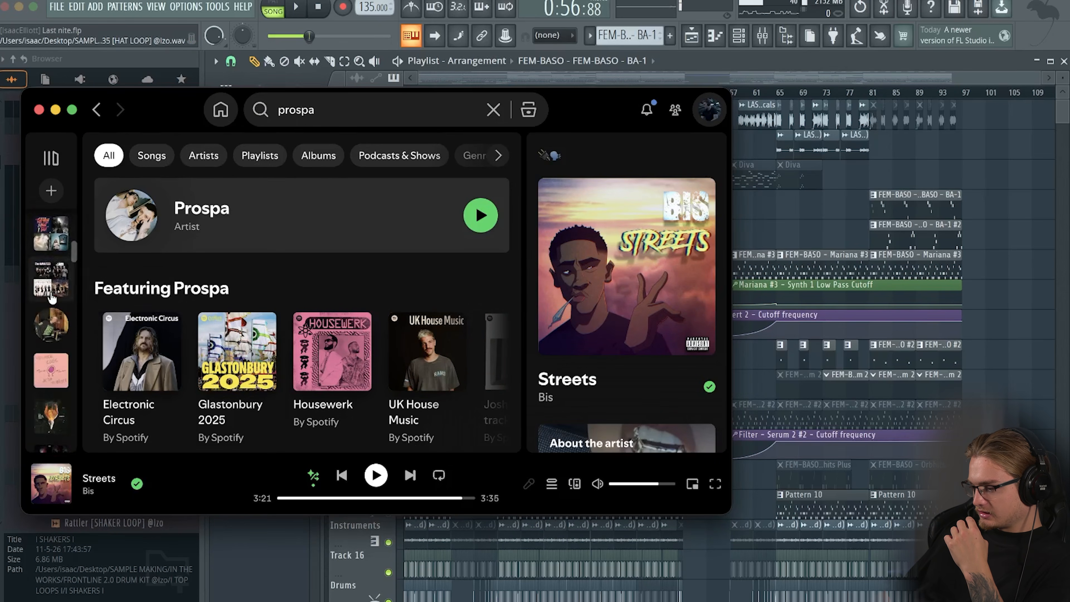
pyautogui.click(46, 318)
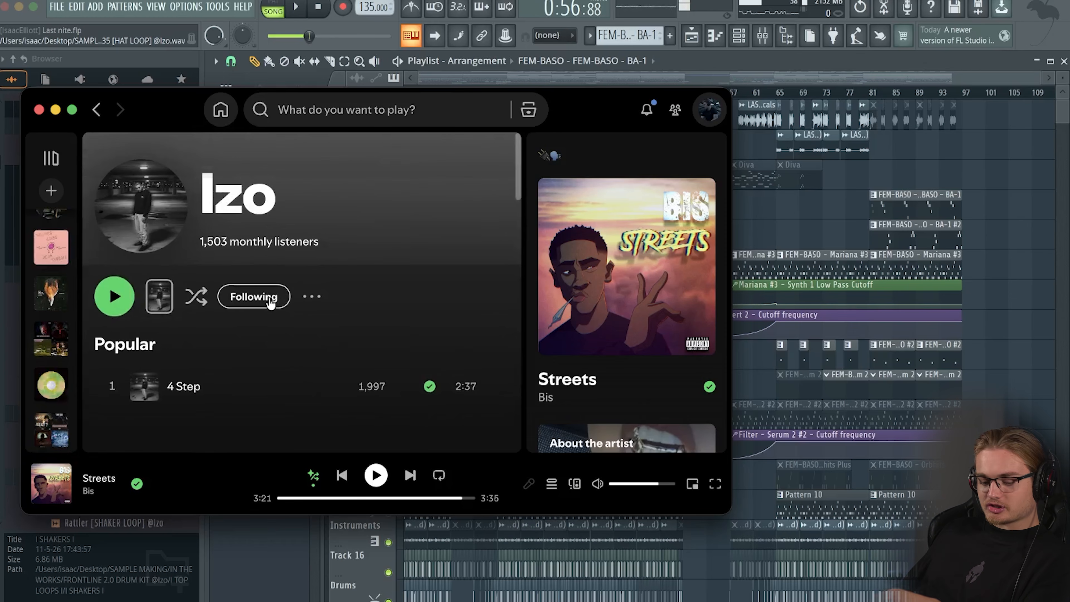
pyautogui.scroll(-3, 354, 314)
pyautogui.scroll(3, 355, 314)
pyautogui.scroll(-3, 365, 280)
pyautogui.scroll(3, 363, 279)
# - Open the "Strictly House" playlist, play "Love Songs" by Prospa and Kosmo Kint, and minimise Spotify
pyautogui.click(51, 293)
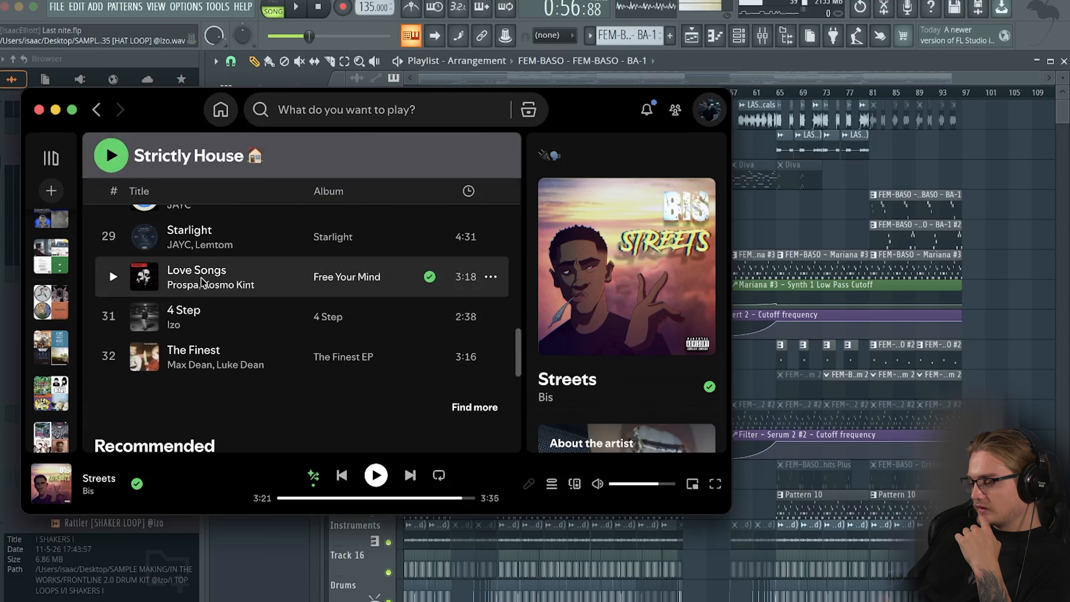
pyautogui.doubleClick(127, 282)
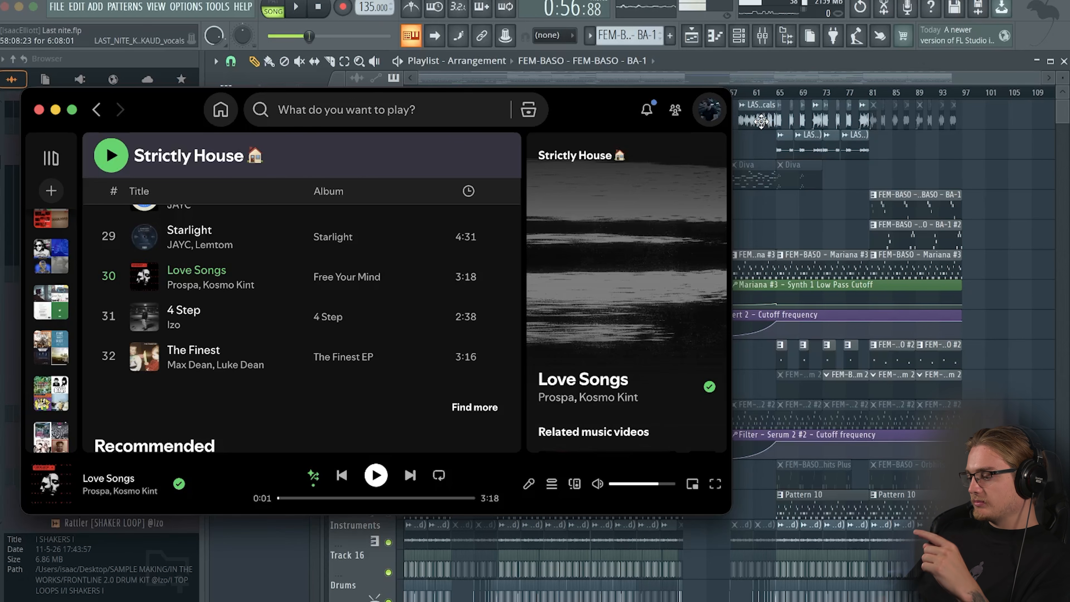
pyautogui.scroll(20, 211, 358)
pyautogui.click(55, 110)
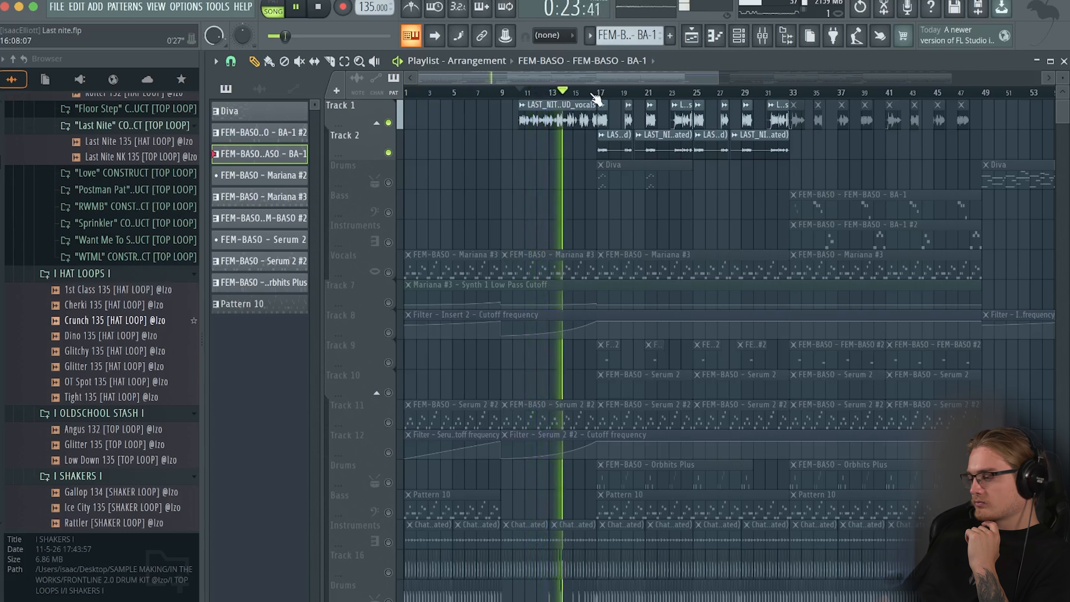
# - Stop the vocal playback and check the LAST_NITE_KLICKAUD_vocals clip's sample settings
pyautogui.press('space')
pyautogui.doubleClick(560, 116)
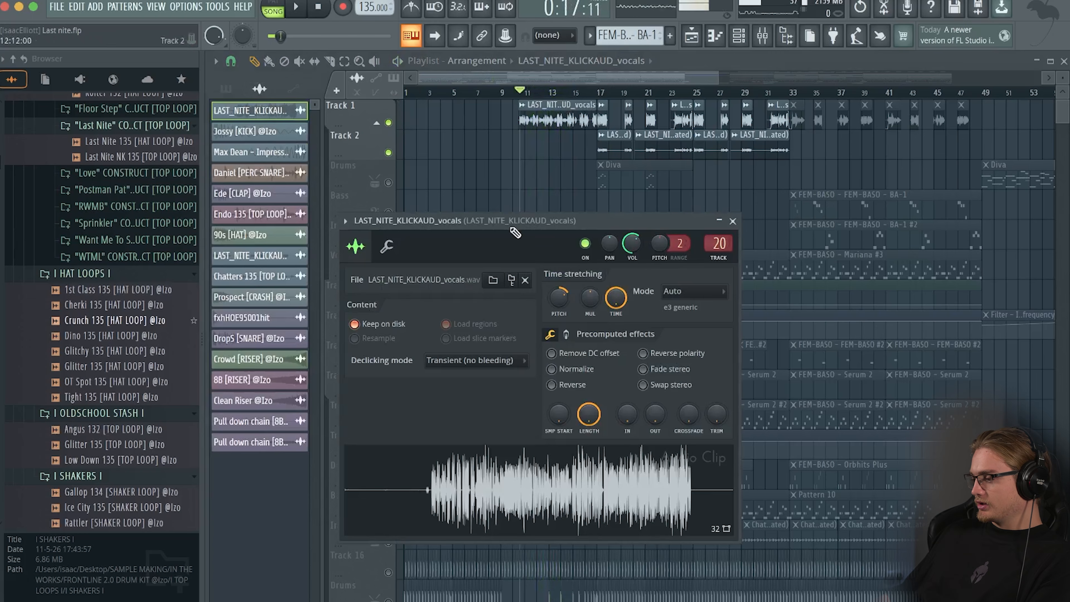
pyautogui.click(734, 220)
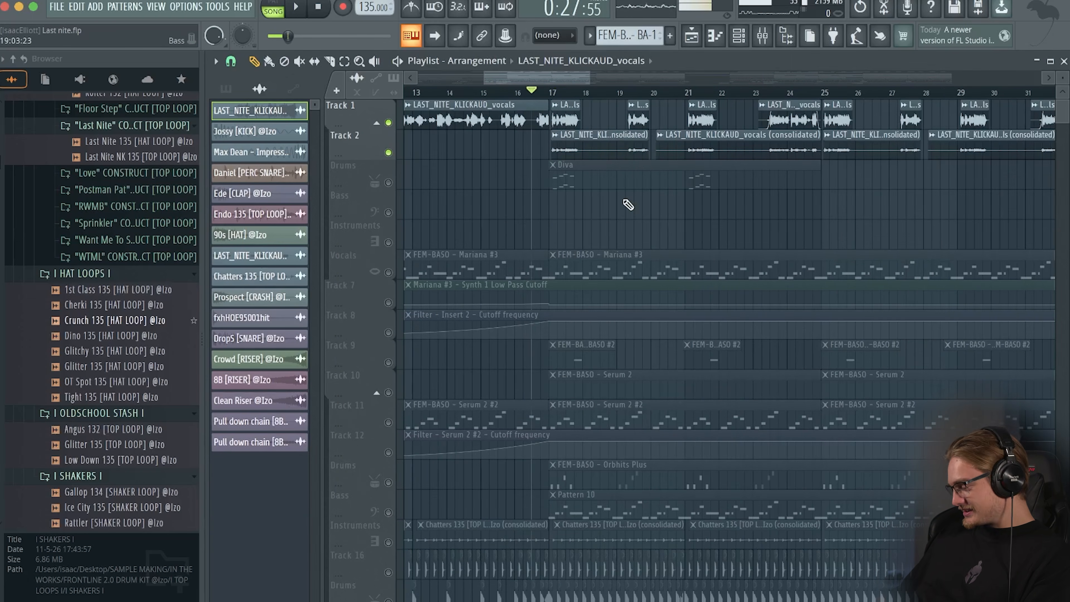
# - Play the isolated vocal layers leading into bar 17, stop, and switch the clip picker back to patterns
pyautogui.press('space')
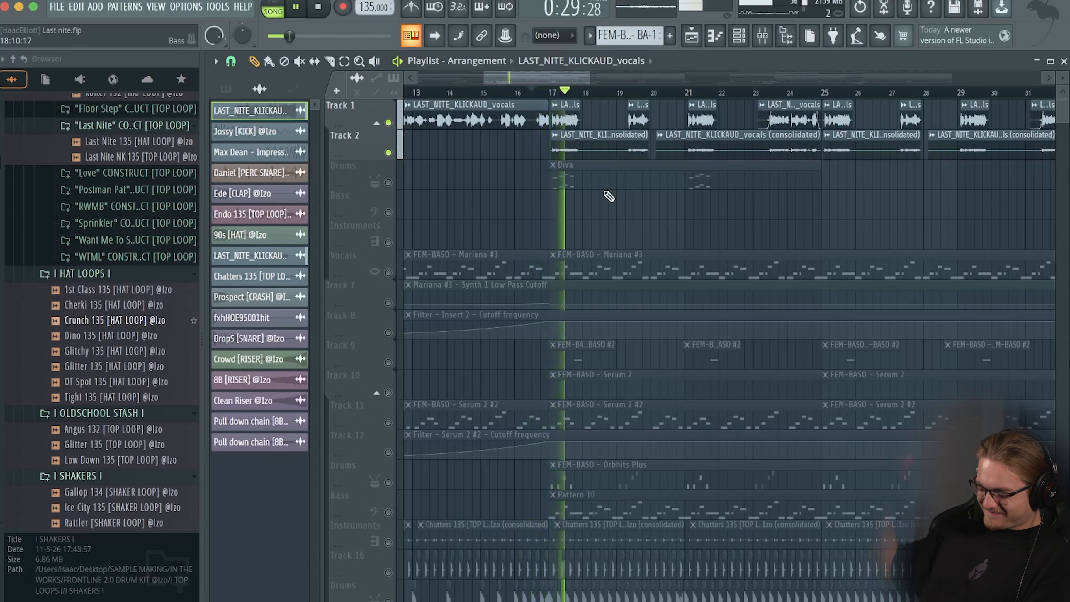
pyautogui.press('space')
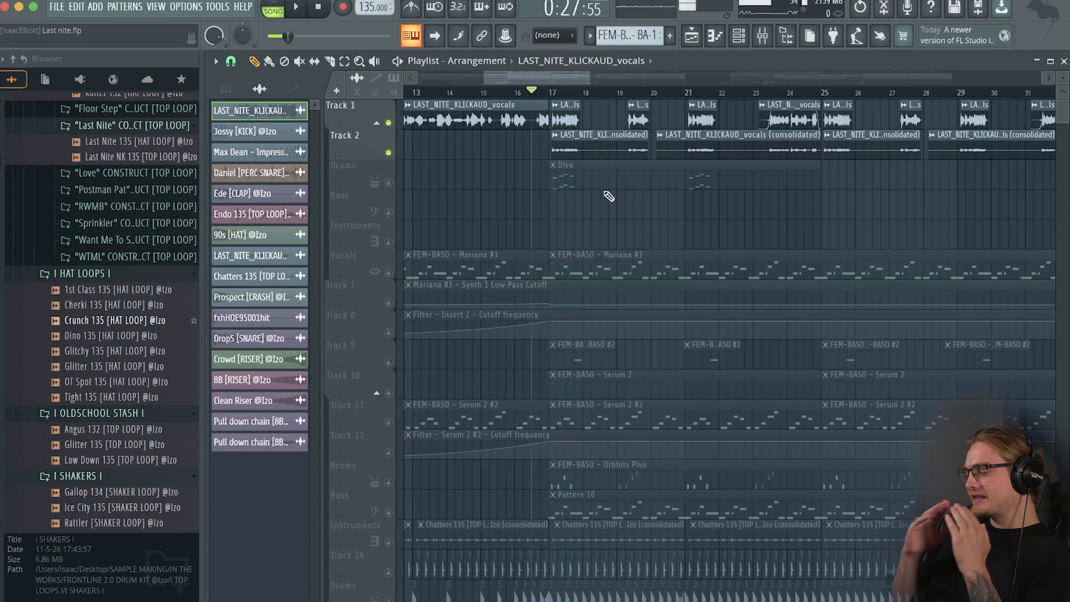
pyautogui.click(227, 89)
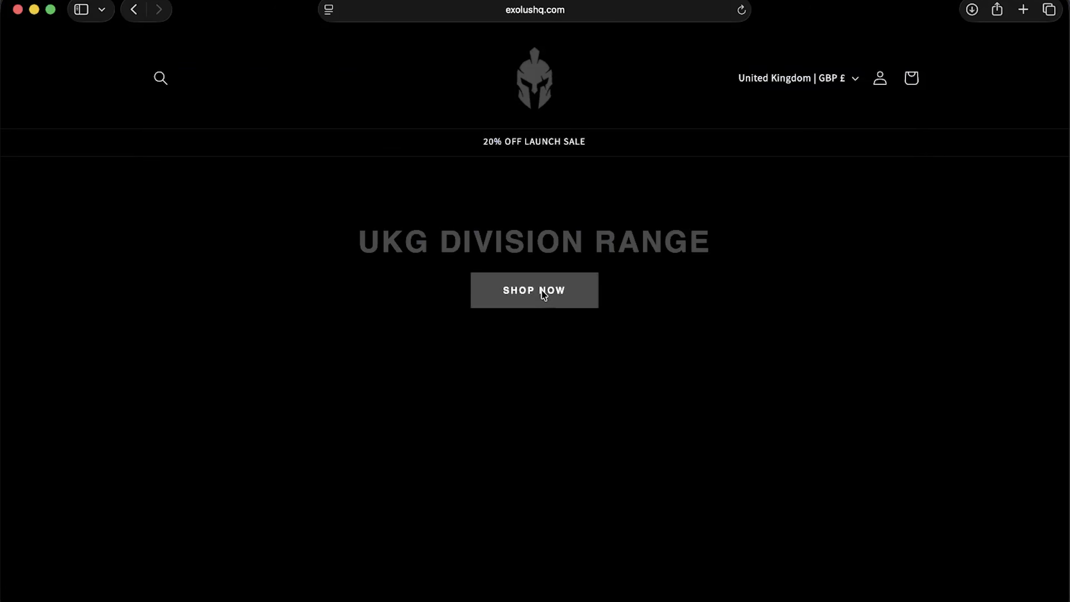
# - Open the UKG Division Range collection on the exolushq.com shop
pyautogui.click(542, 289)
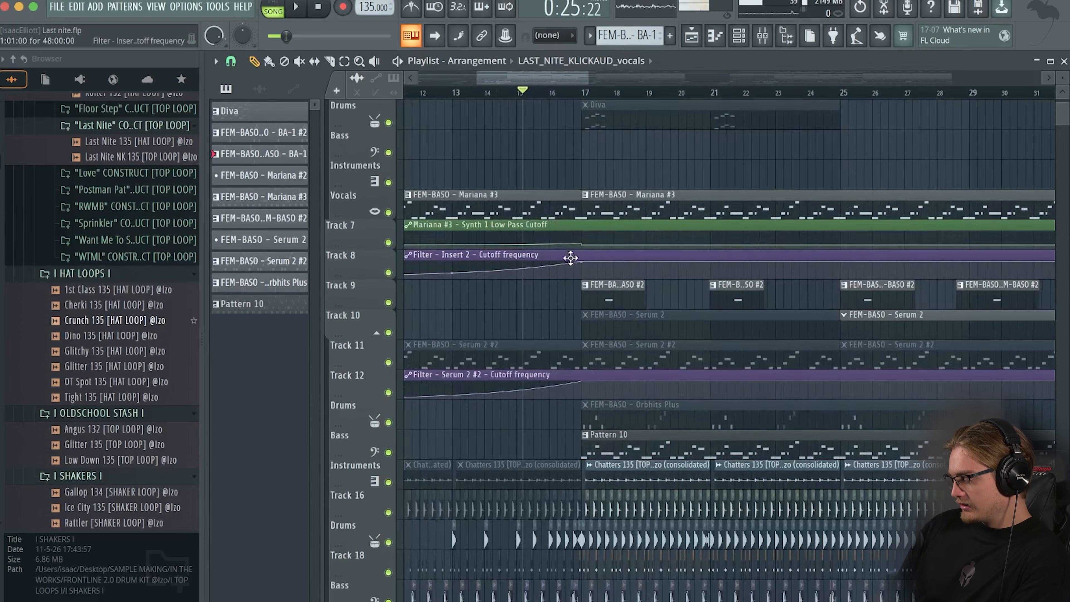
# - Return to the playlist, play the transition into the bar 17 drop, and stop playback
pyautogui.scroll(1, 581, 253)
pyautogui.hscroll(-1, 581, 253)
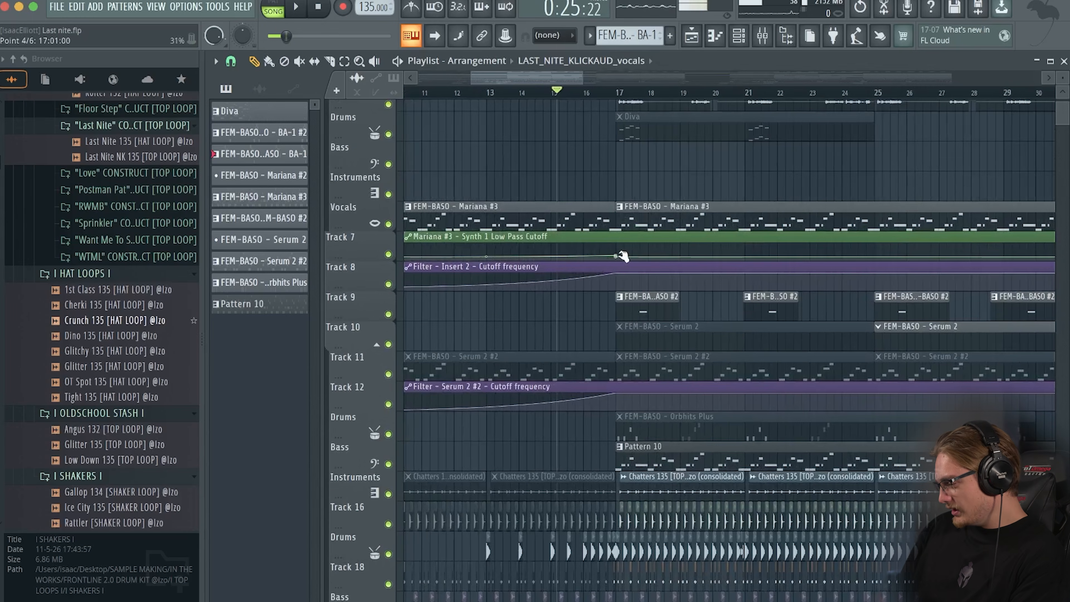
pyautogui.press('space')
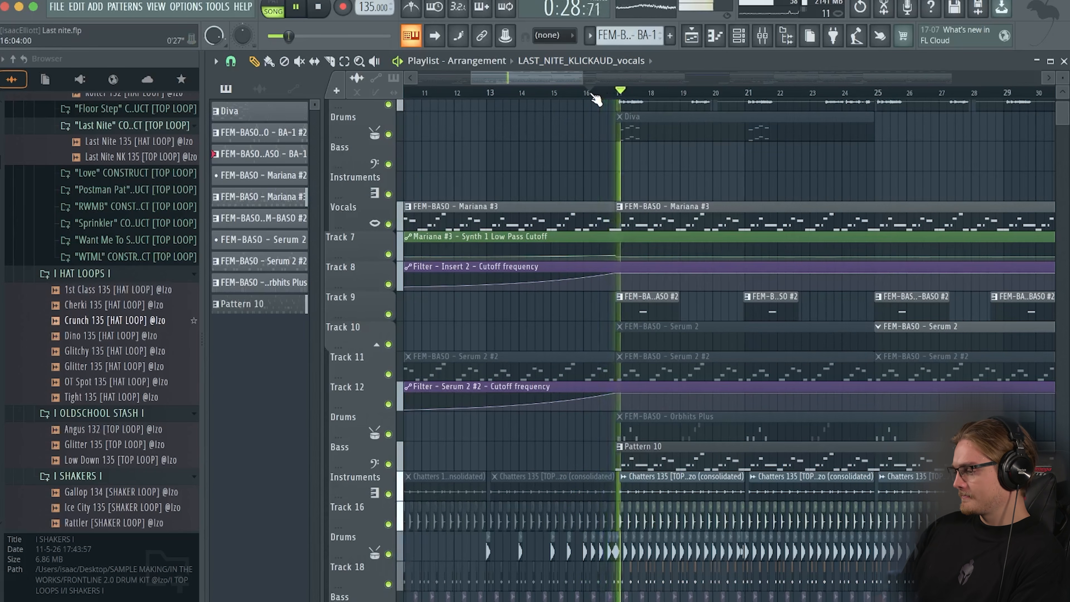
pyautogui.press('space')
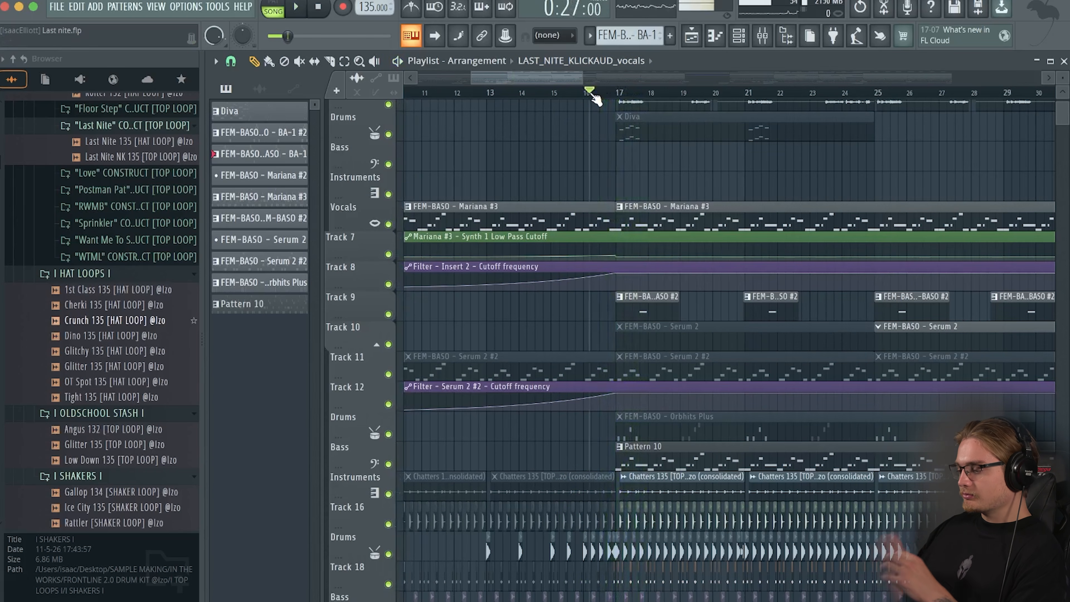
# - Pick the FEM-BASO #2 pattern from its bar 17 clip on Track 9 and briefly run playback
pyautogui.scroll(-1, 574, 193)
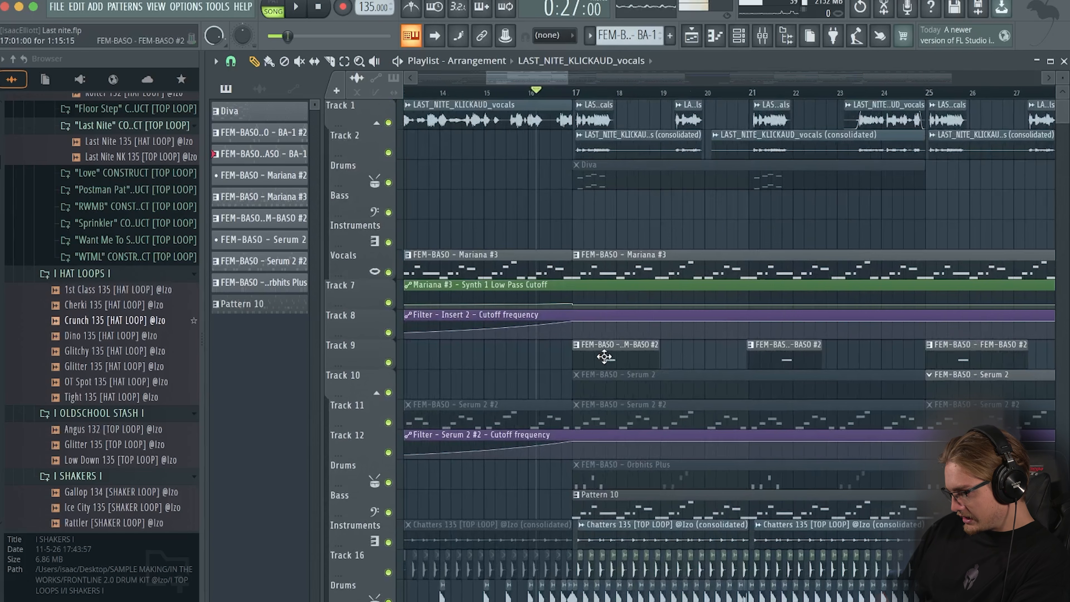
pyautogui.click(604, 356)
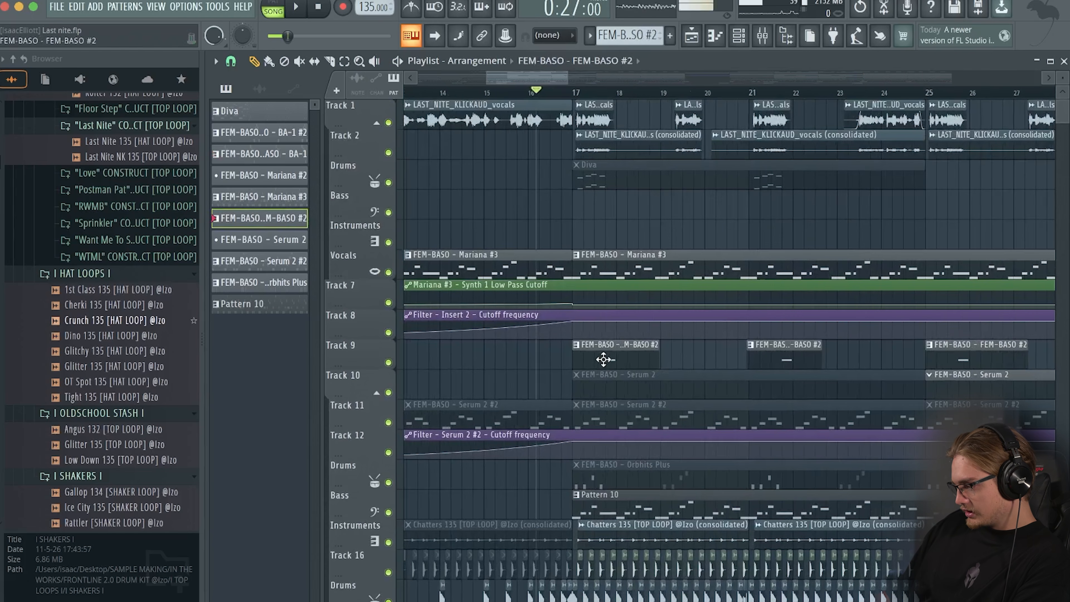
pyautogui.press('space')
pyautogui.press('space')
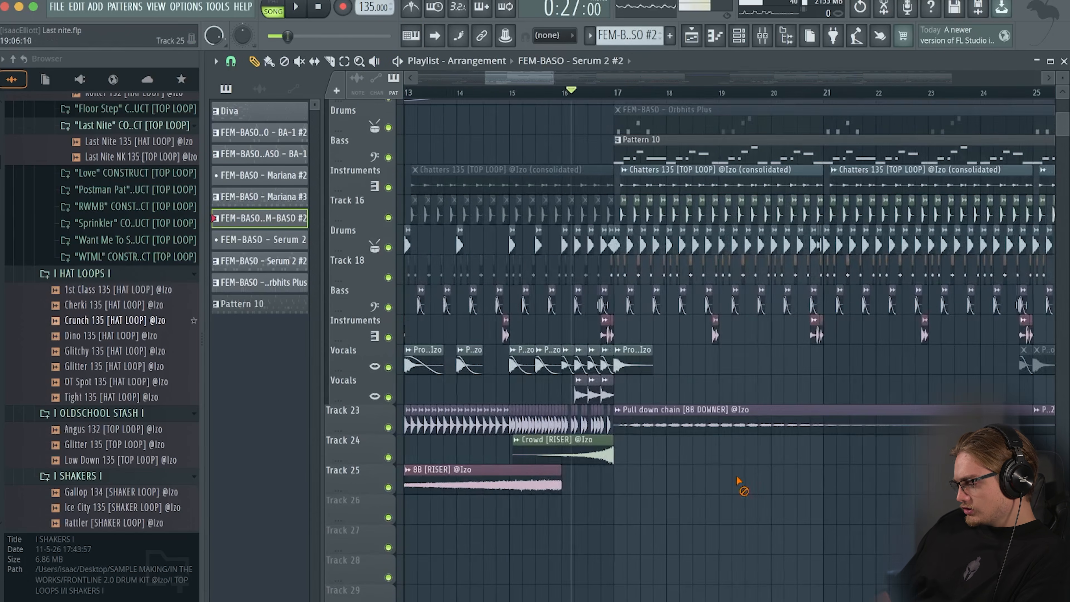
# - Examine the downer, riser and crash clips on the lower effects tracks around the bar 17 drop and up to bar 31
pyautogui.moveTo(752, 476); pyautogui.dragTo(596, 456)
pyautogui.scroll(-1, 555, 400)
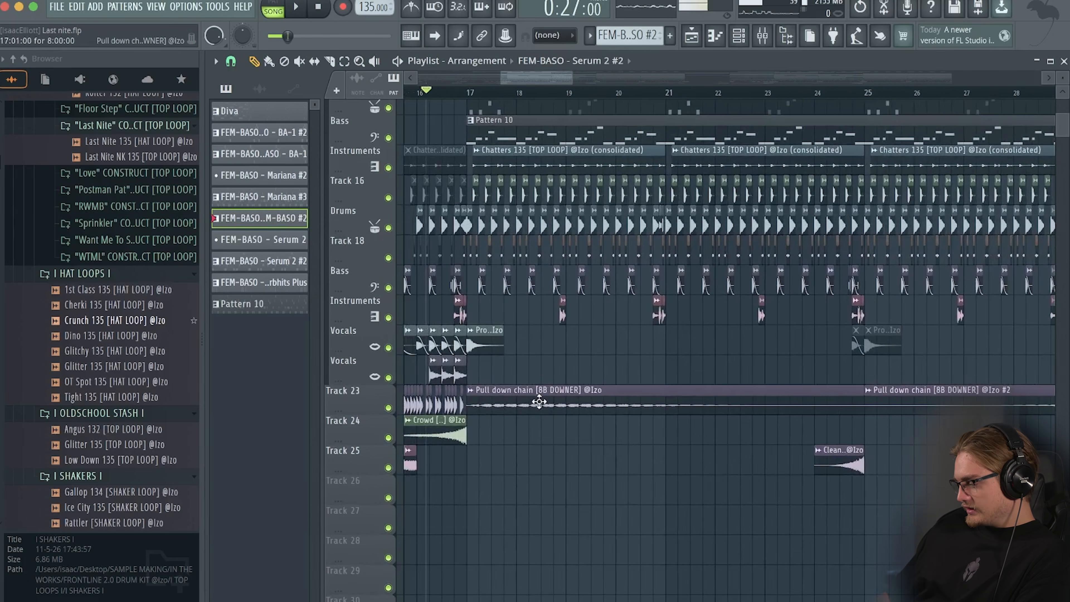
pyautogui.scroll(-3, 536, 405)
pyautogui.moveTo(535, 405); pyautogui.dragTo(531, 387)
pyautogui.moveTo(799, 390); pyautogui.dragTo(606, 387)
pyautogui.keyDown('super'); pyautogui.click(805, 428); pyautogui.keyUp('super')
pyautogui.scroll(3, 492, 427)
pyautogui.moveTo(492, 427); pyautogui.dragTo(509, 426)
pyautogui.moveTo(823, 452); pyautogui.dragTo(710, 446)
pyautogui.scroll(-2, 717, 435)
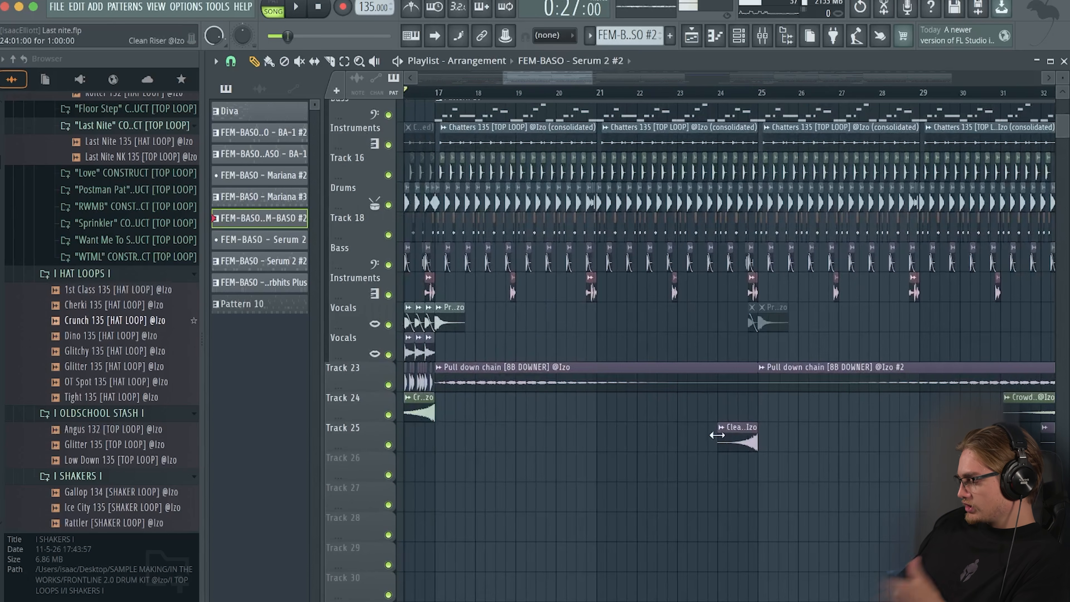
pyautogui.hscroll(-4, 743, 432)
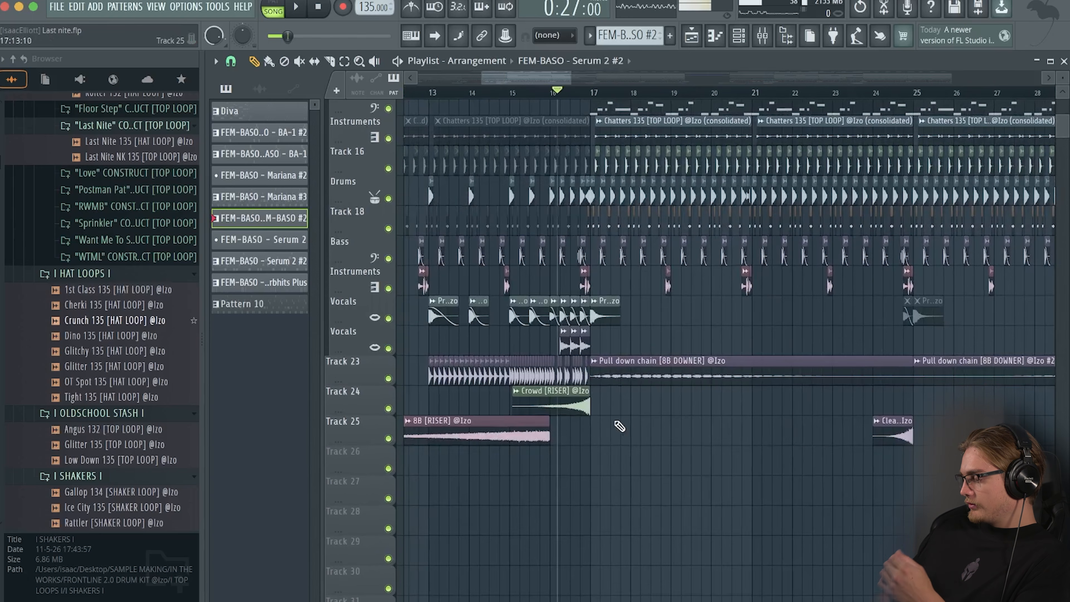
pyautogui.hscroll(-2, 625, 425)
pyautogui.scroll(5, 570, 427)
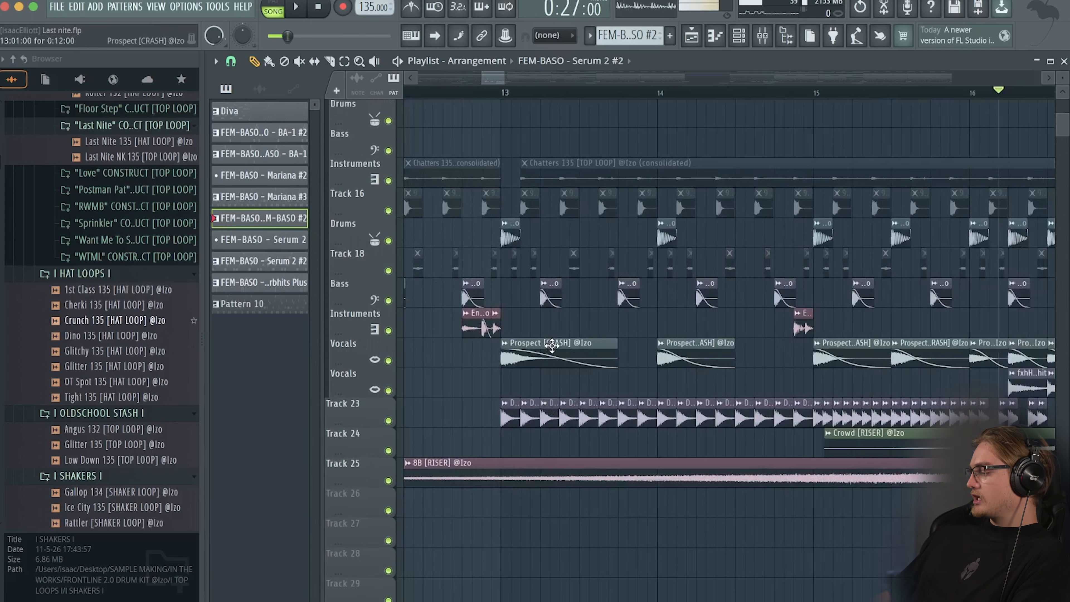
# - Audition the Endo 135 [TOP LOOP] clip just before bar 19 in isolation and stop playback
pyautogui.hscroll(10, 552, 346)
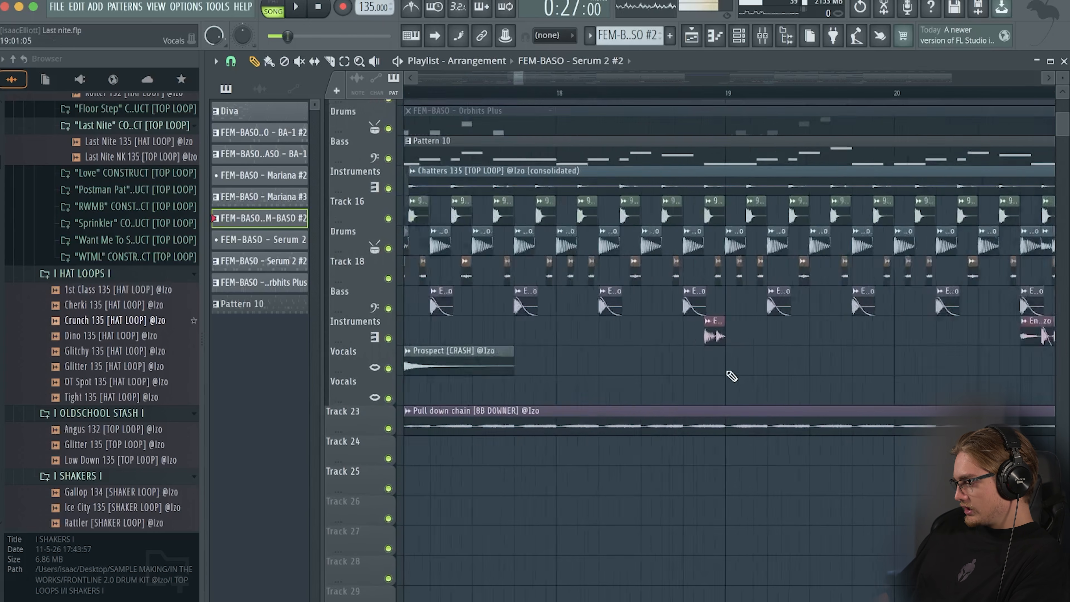
pyautogui.scroll(3, 731, 375)
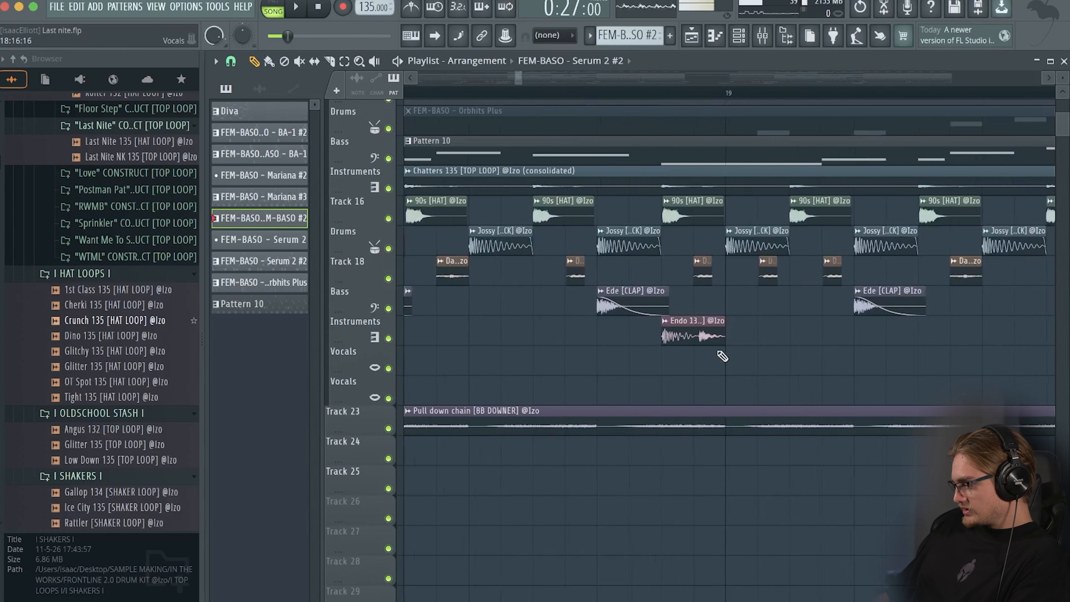
pyautogui.click(672, 329)
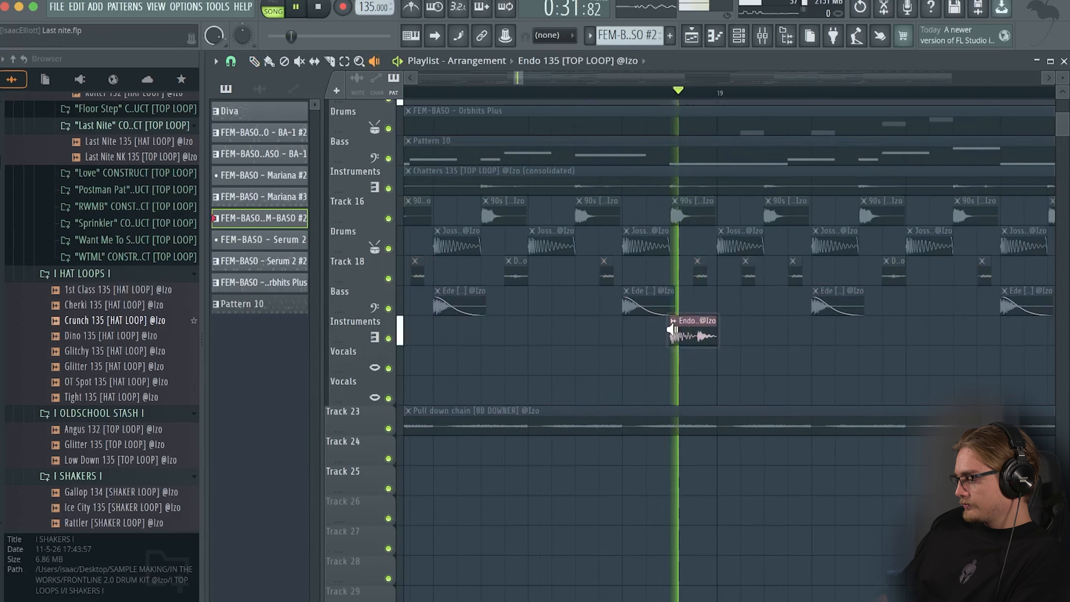
pyautogui.press('space')
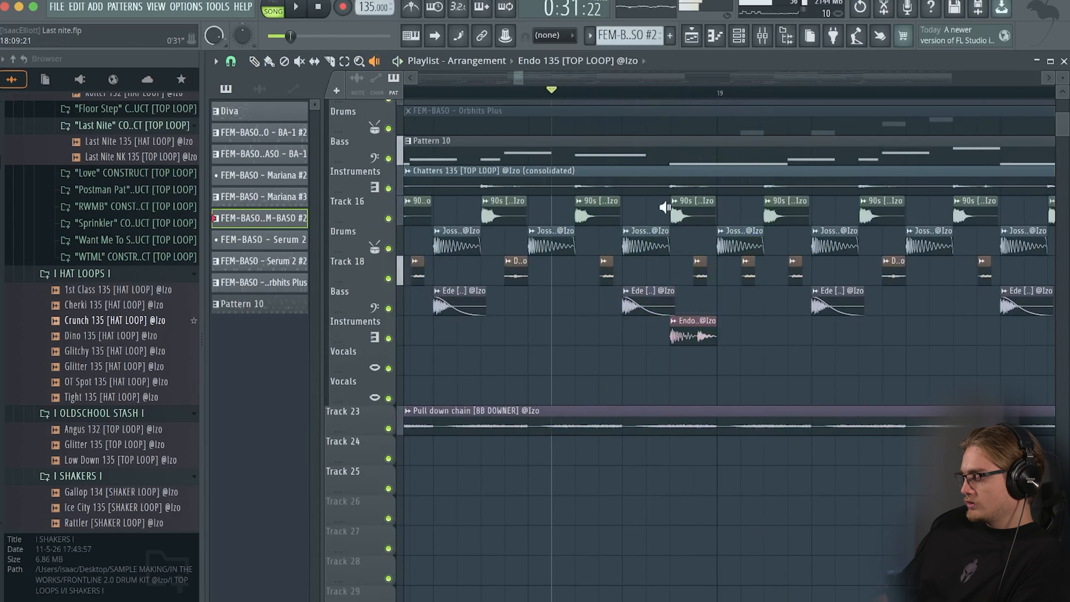
# - Save the project
pyautogui.scroll(10, 663, 269)
pyautogui.scroll(-10, 664, 334)
pyautogui.press('super+s')
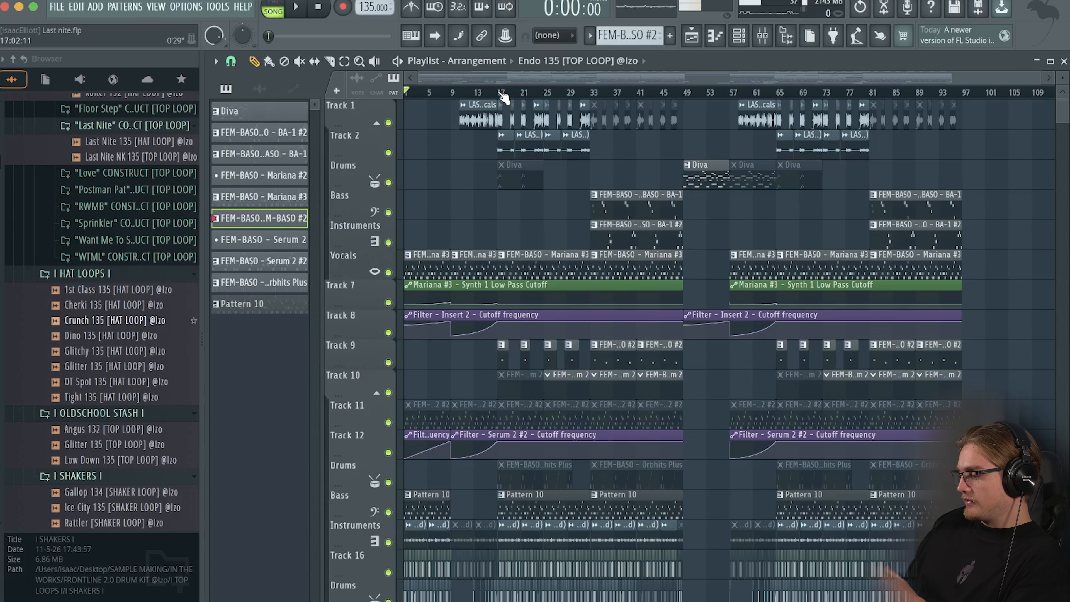
# - Look over the intro and build-up layers of the arrangement and place the playhead at bar 9
pyautogui.scroll(3, 504, 98)
pyautogui.scroll(-1, 564, 181)
pyautogui.moveTo(525, 196); pyautogui.dragTo(571, 430)
pyautogui.keyDown('super'); pyautogui.click(487, 168); pyautogui.keyUp('super')
pyautogui.scroll(1, 487, 167)
pyautogui.hscroll(-1, 487, 167)
pyautogui.moveTo(610, 95); pyautogui.dragTo(407, 94)
pyautogui.click(507, 93)
pyautogui.scroll(-3, 577, 93)
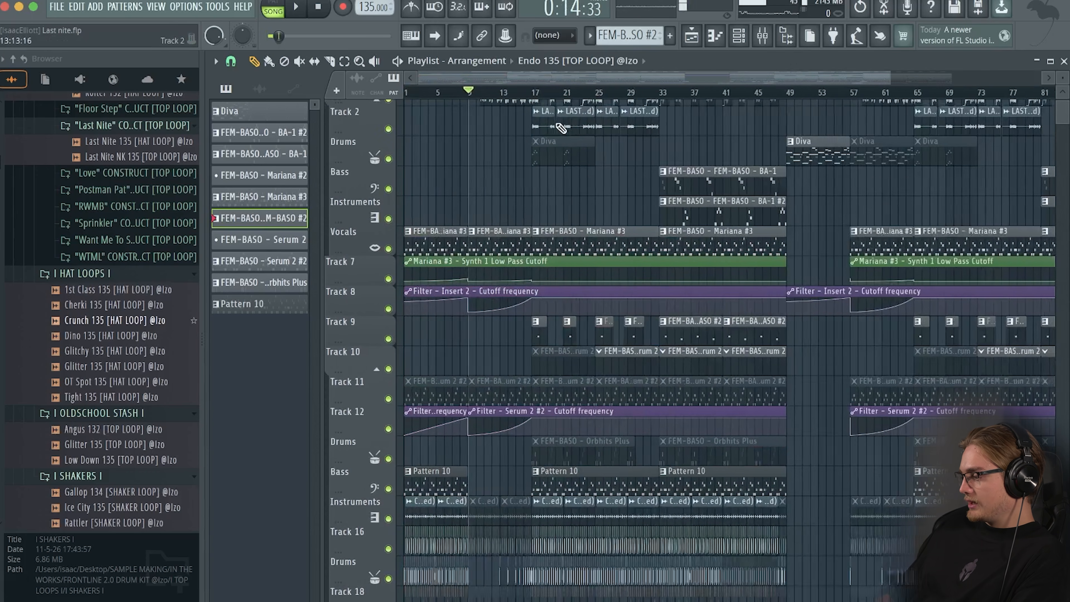
# - Highlight the arrangement's second-half sections on the timeline one after another: bars 49 to 57, 57 to 65, and 65 onward
pyautogui.moveTo(750, 99); pyautogui.dragTo(795, 95)
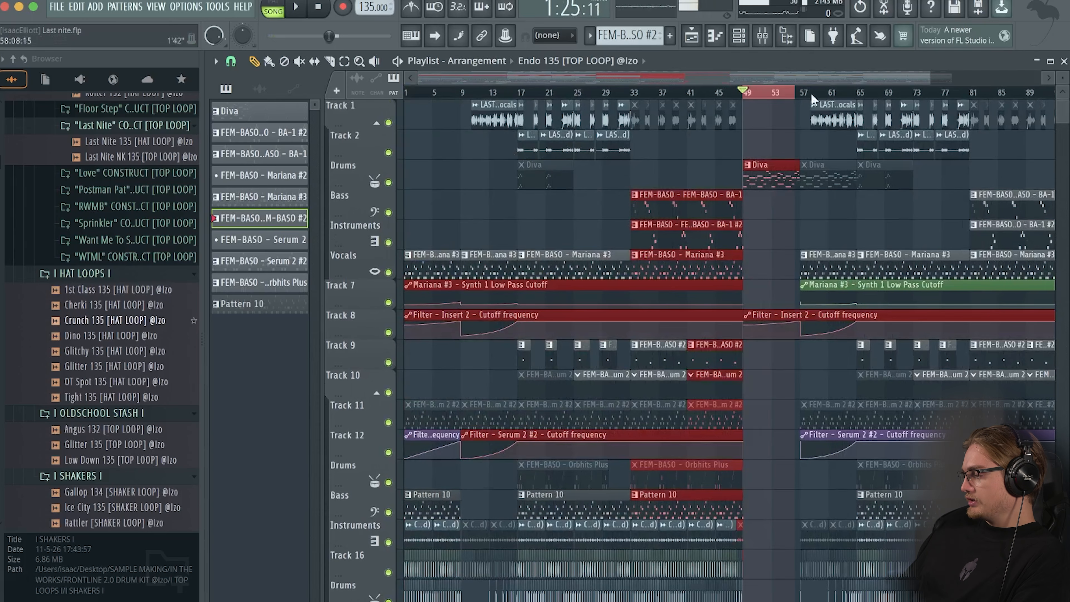
pyautogui.hscroll(3, 824, 137)
pyautogui.click(709, 93)
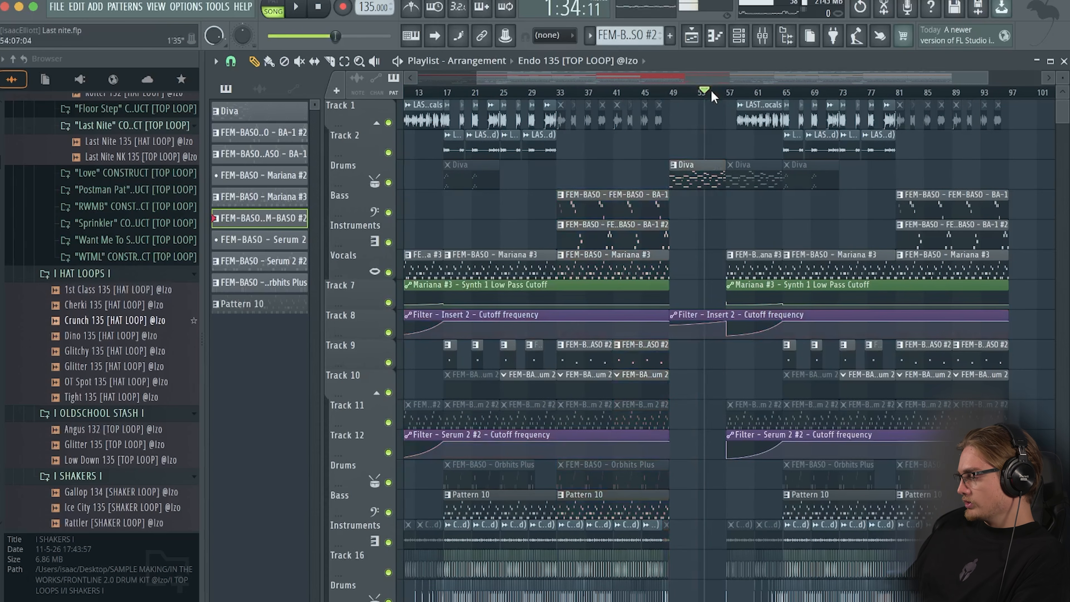
pyautogui.moveTo(732, 92); pyautogui.dragTo(779, 94)
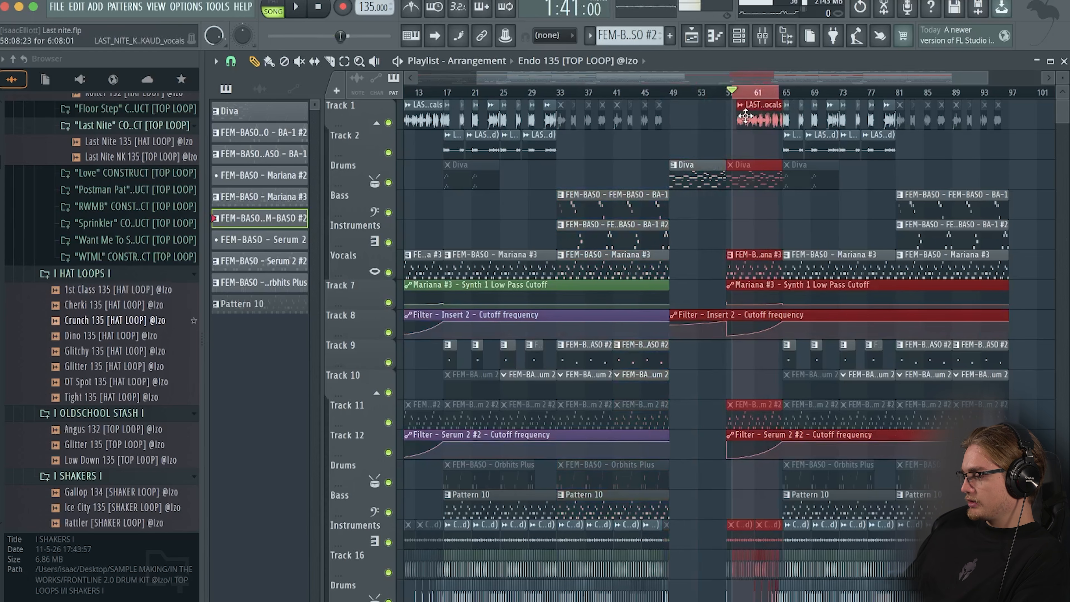
pyautogui.moveTo(756, 92); pyautogui.dragTo(1039, 92)
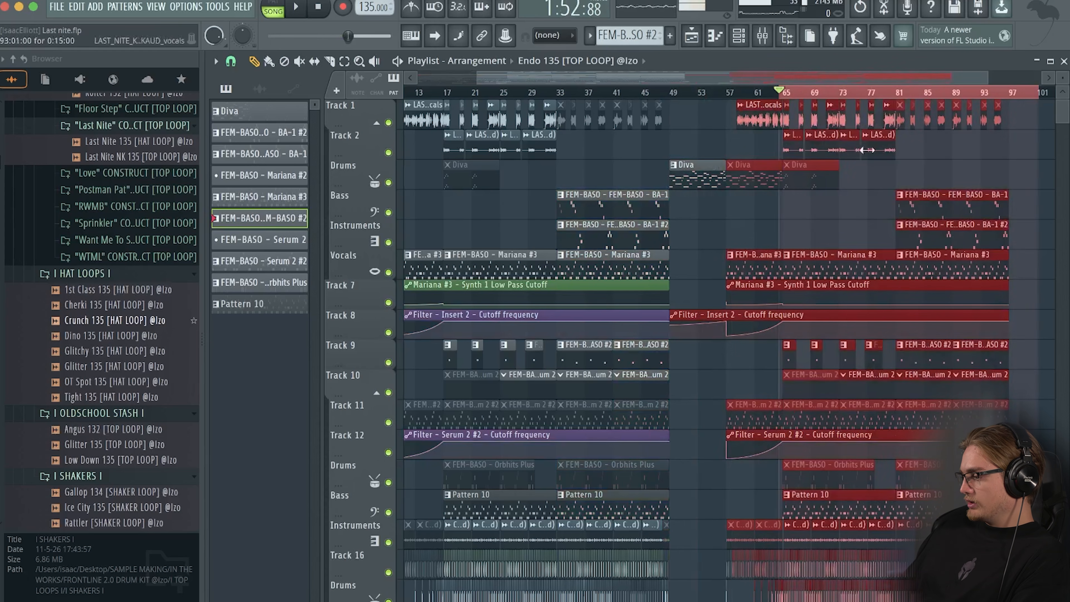
# - Undo the accidental move of the Diva clip at bar 57 and clear the timeline selection
pyautogui.moveTo(743, 167)
pyautogui.mouseDown()
pyautogui.moveTo(805, 167)
pyautogui.moveTo(735, 172)
pyautogui.mouseUp()
pyautogui.press('super+z')
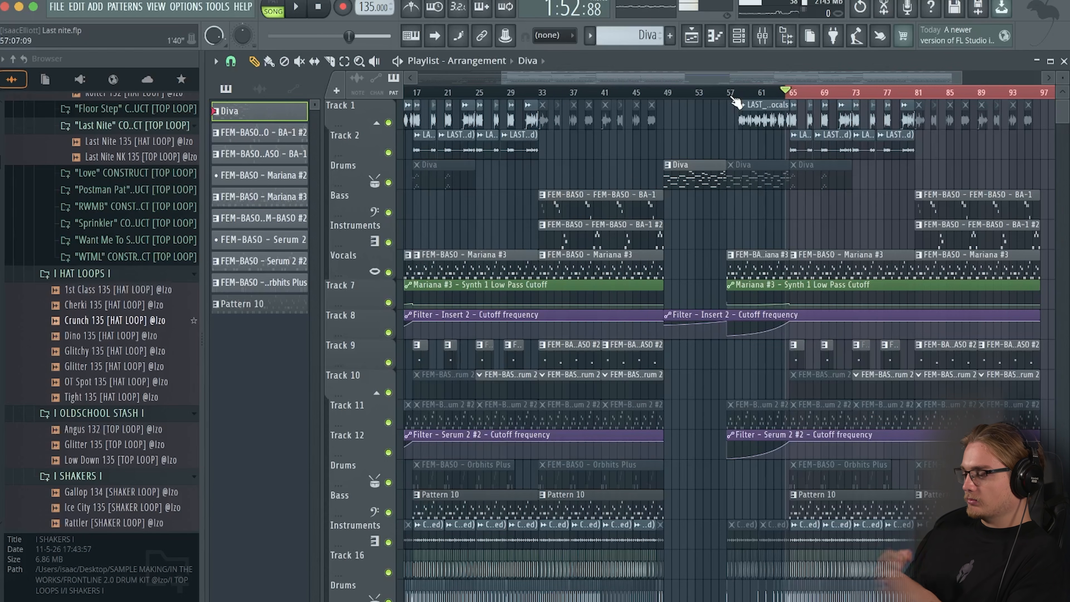
pyautogui.click(785, 90)
pyautogui.hscroll(-4, 795, 174)
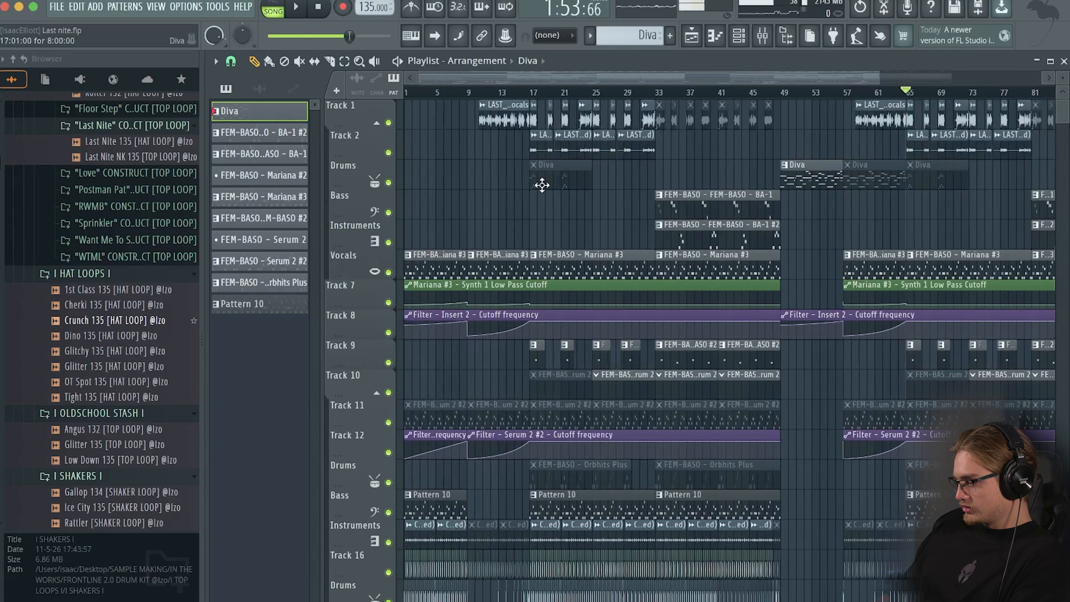
# - Play the arrangement's intro from the beginning and stop playback
pyautogui.press('Home')
pyautogui.scroll(4, 490, 167)
pyautogui.scroll(-1, 520, 179)
pyautogui.scroll(1, 431, 168)
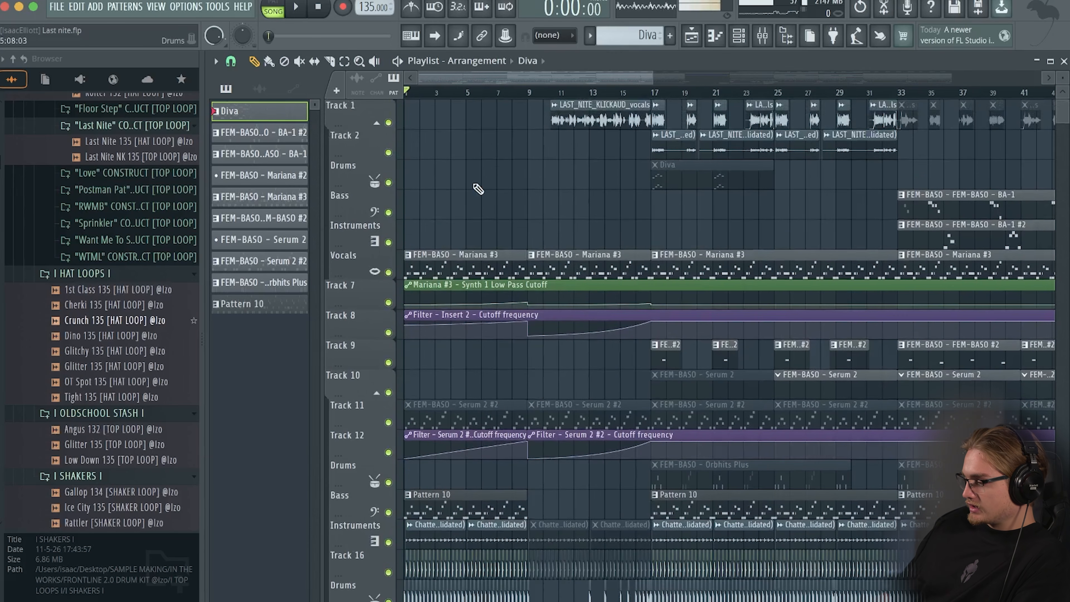
pyautogui.press('space')
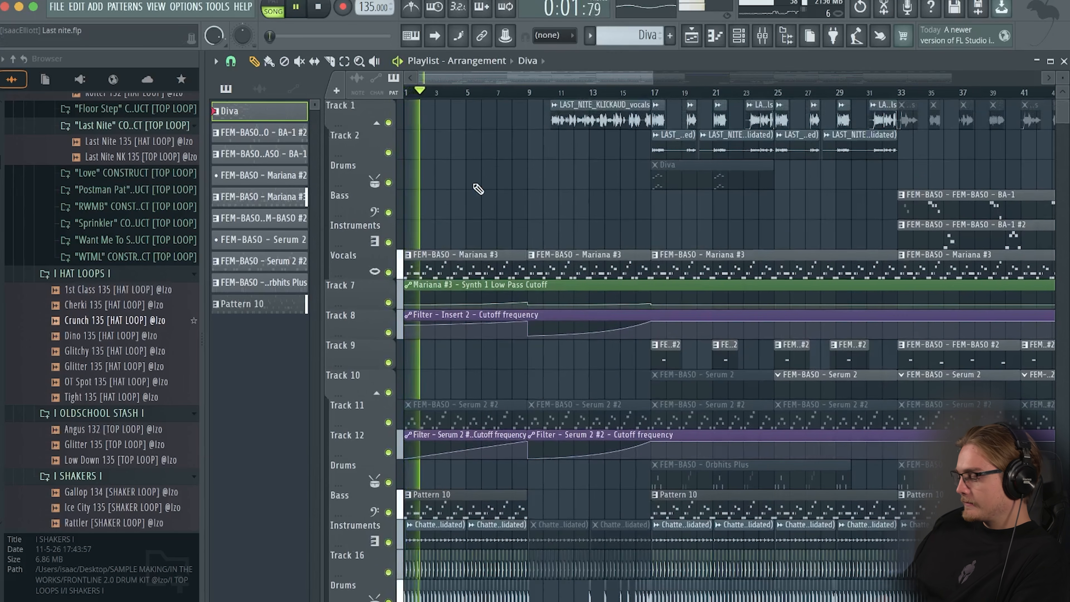
pyautogui.press('space')
# - Play the arrangement from bar 8, jump ahead to the bar 17 drop, and stop playback
pyautogui.scroll(-3, 478, 189)
pyautogui.scroll(3, 464, 241)
pyautogui.click(525, 92)
pyautogui.click(519, 90)
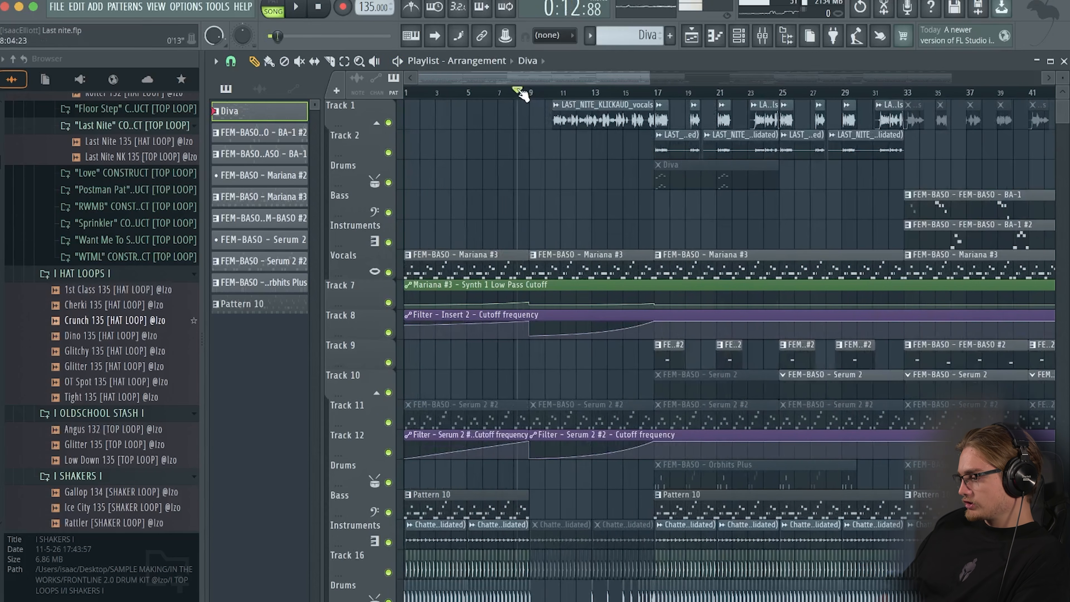
pyautogui.press('space')
pyautogui.scroll(1, 669, 142)
pyautogui.click(656, 92)
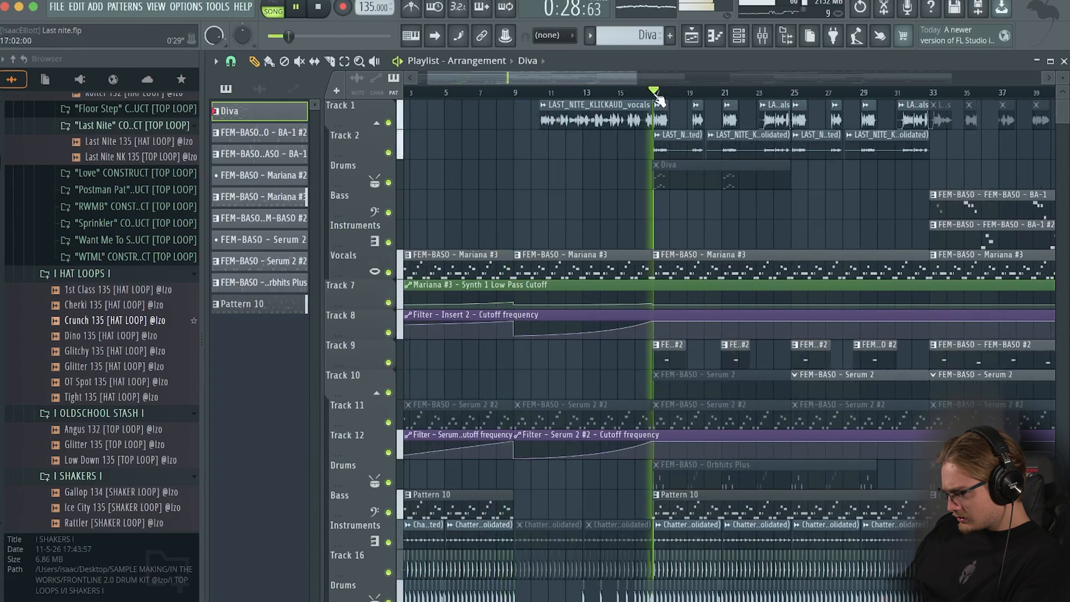
pyautogui.scroll(-2, 603, 118)
pyautogui.press('space')
# - Highlight the build-up from bar 9 to the bar 17 drop, then look along the timeline to the breakdown at bar 49
pyautogui.moveTo(491, 92); pyautogui.dragTo(573, 92)
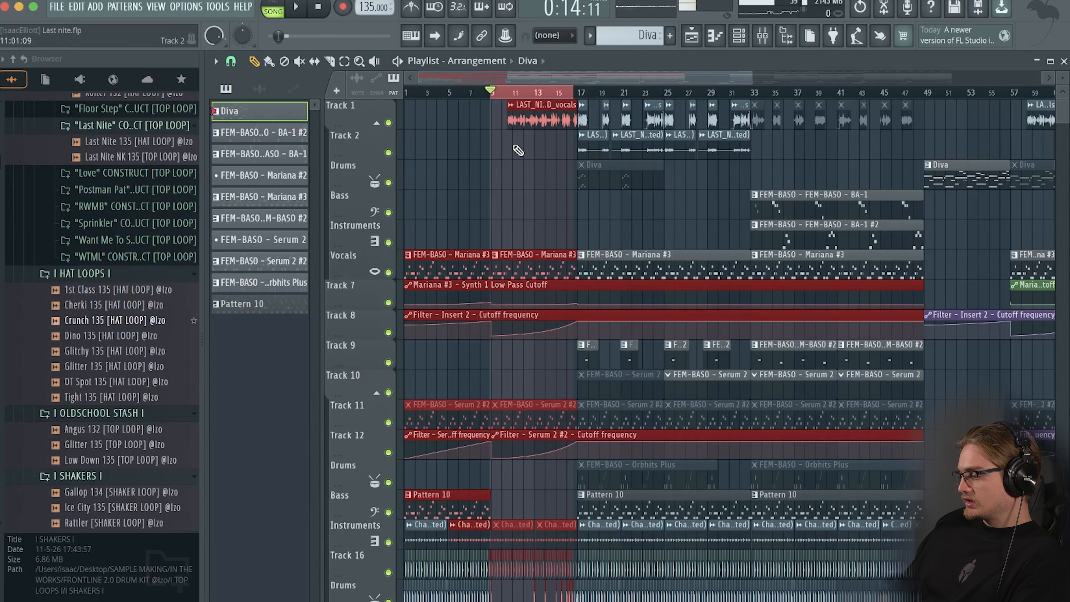
pyautogui.rightClick(511, 166)
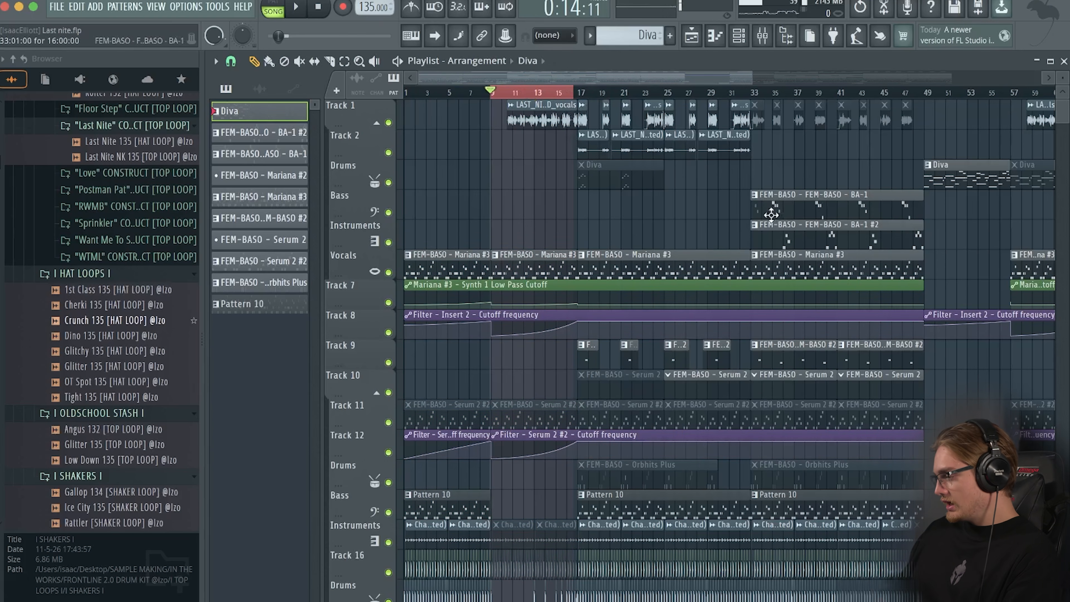
pyautogui.scroll(-3, 795, 101)
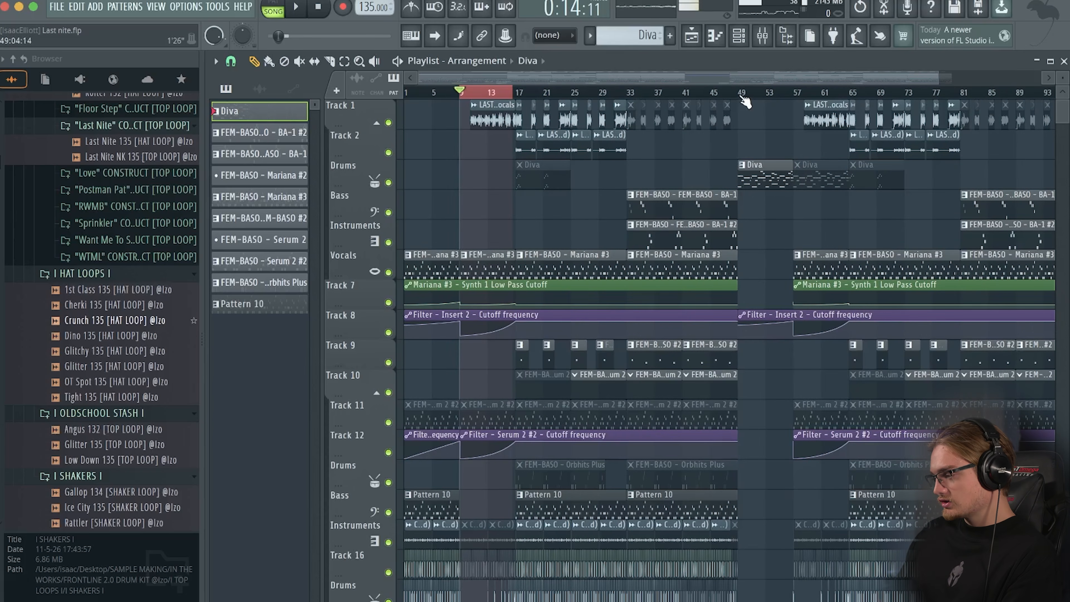
pyautogui.hscroll(5, 744, 102)
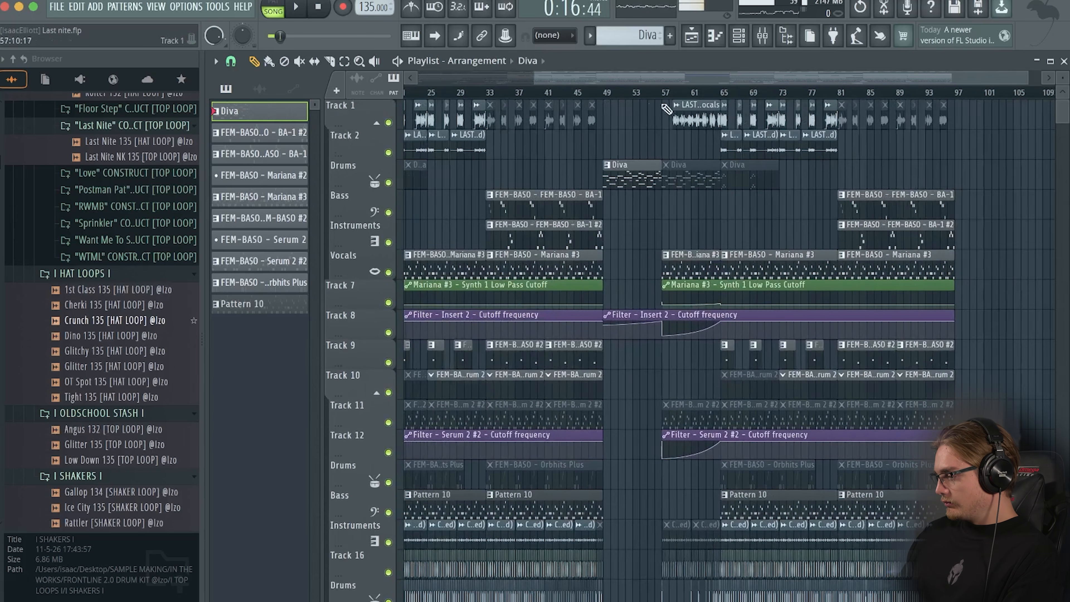
# - Examine the second build and drop between bars 57 and 97, then return the playhead to the first build-up
pyautogui.scroll(3, 664, 107)
pyautogui.click(694, 93)
pyautogui.moveTo(695, 96); pyautogui.dragTo(922, 100)
pyautogui.scroll(-3, 918, 100)
pyautogui.hscroll(5, 750, 135)
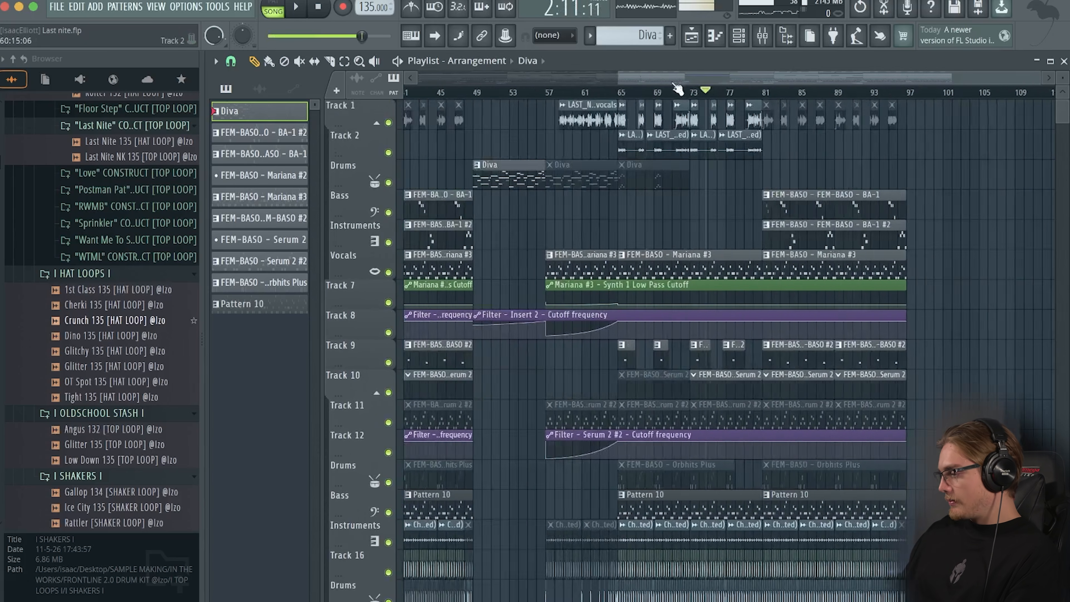
pyautogui.scroll(-3, 677, 89)
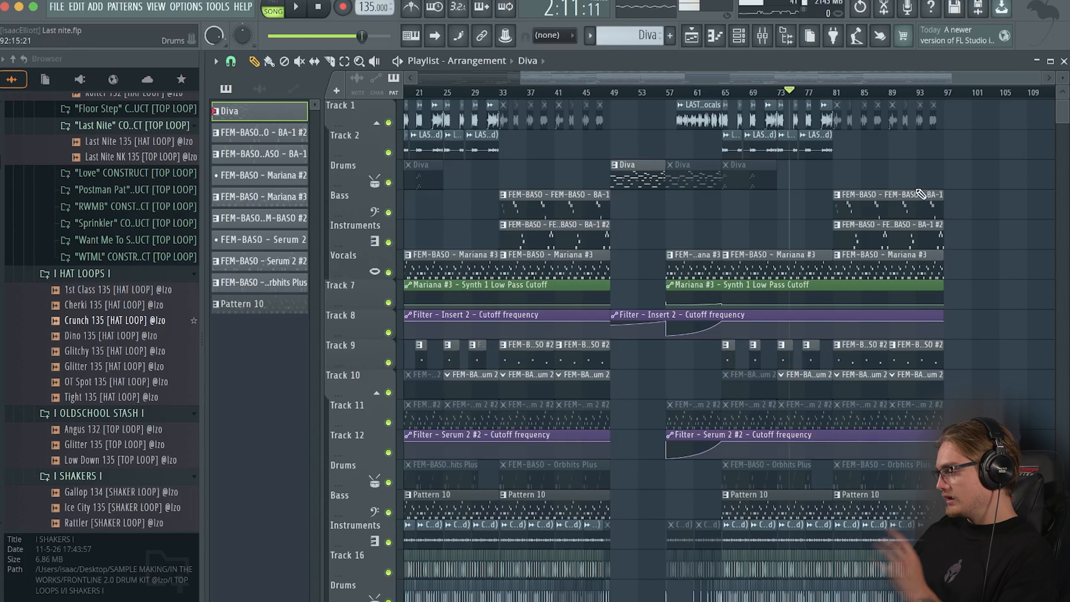
pyautogui.scroll(-2, 903, 213)
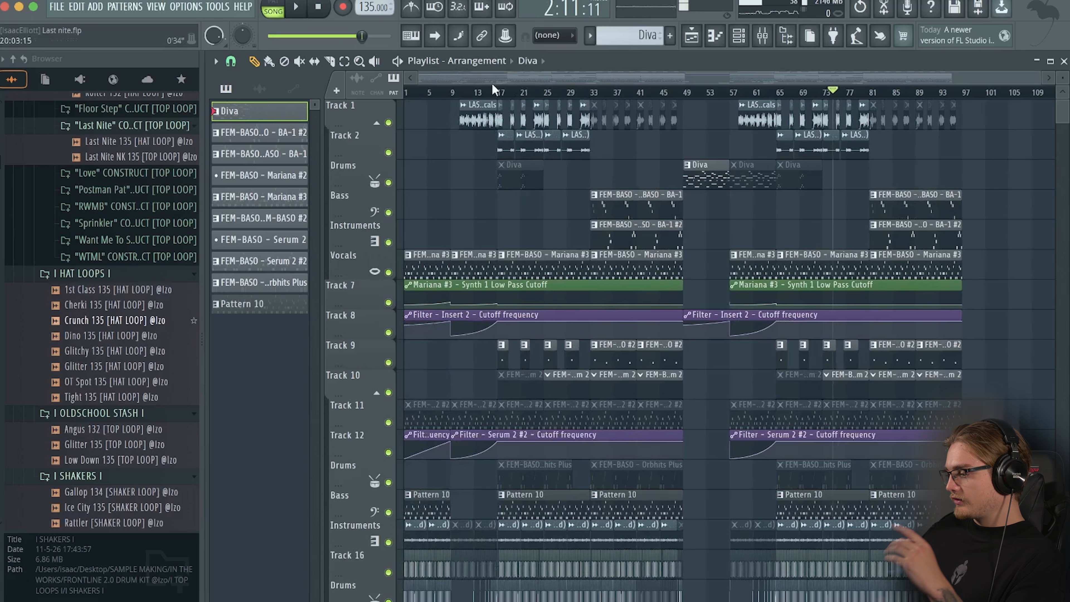
pyautogui.click(456, 92)
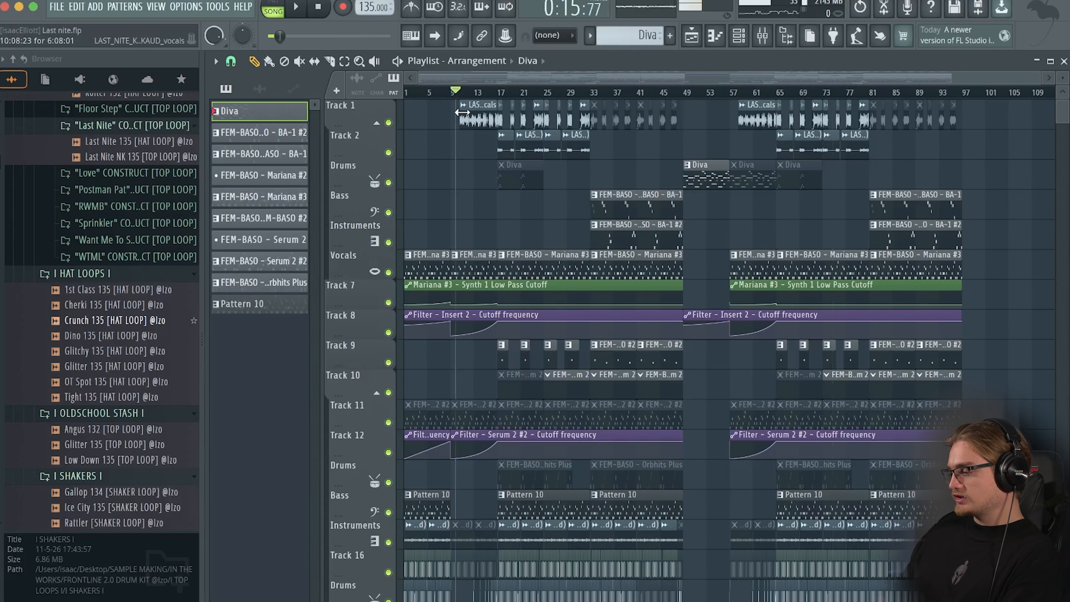
# - Examine the percussion fills and risers in the first build-up between bars 9 and 17
pyautogui.scroll(-5, 458, 303)
pyautogui.scroll(4, 458, 303)
pyautogui.scroll(2, 589, 293)
pyautogui.scroll(1, 604, 246)
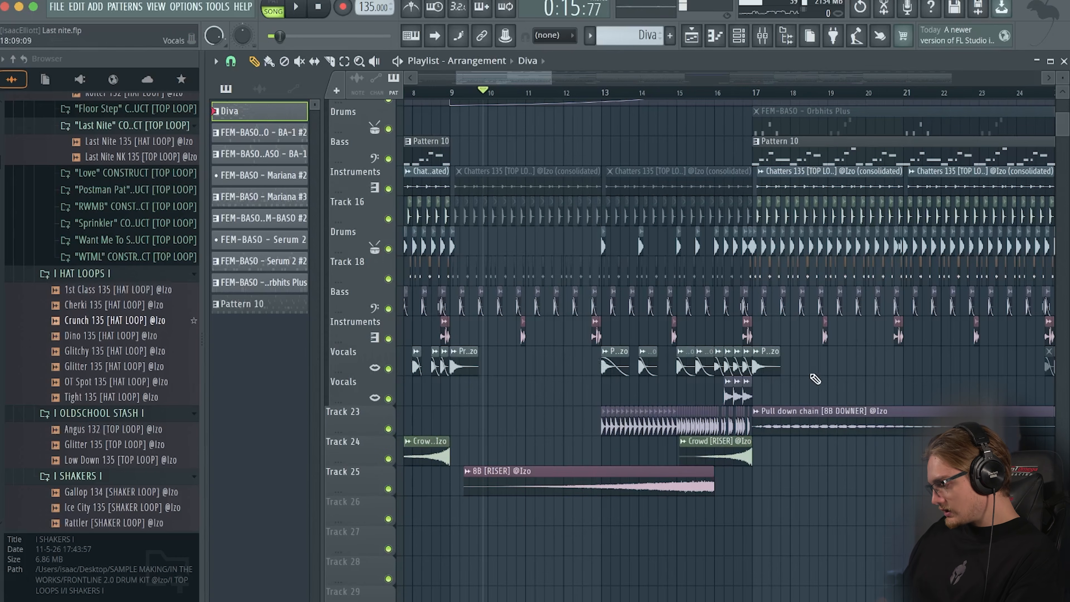
pyautogui.scroll(8, 758, 236)
pyautogui.scroll(-6, 745, 258)
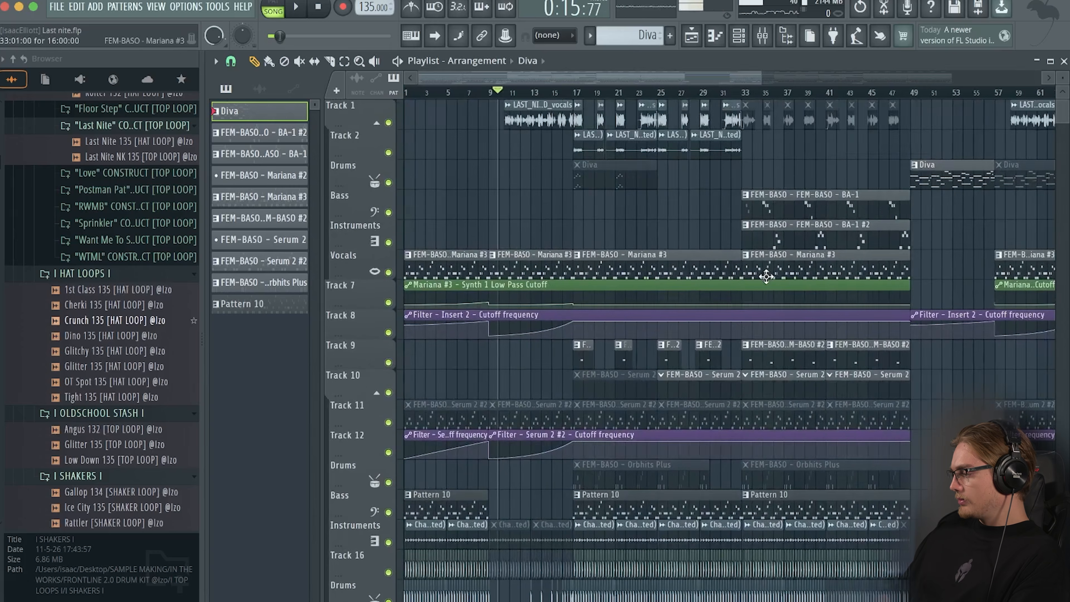
# - Place the playhead at the bar 49 breakdown and inspect the Diva clip's notes in the piano roll
pyautogui.scroll(4, 716, 177)
pyautogui.click(638, 95)
pyautogui.scroll(3, 638, 99)
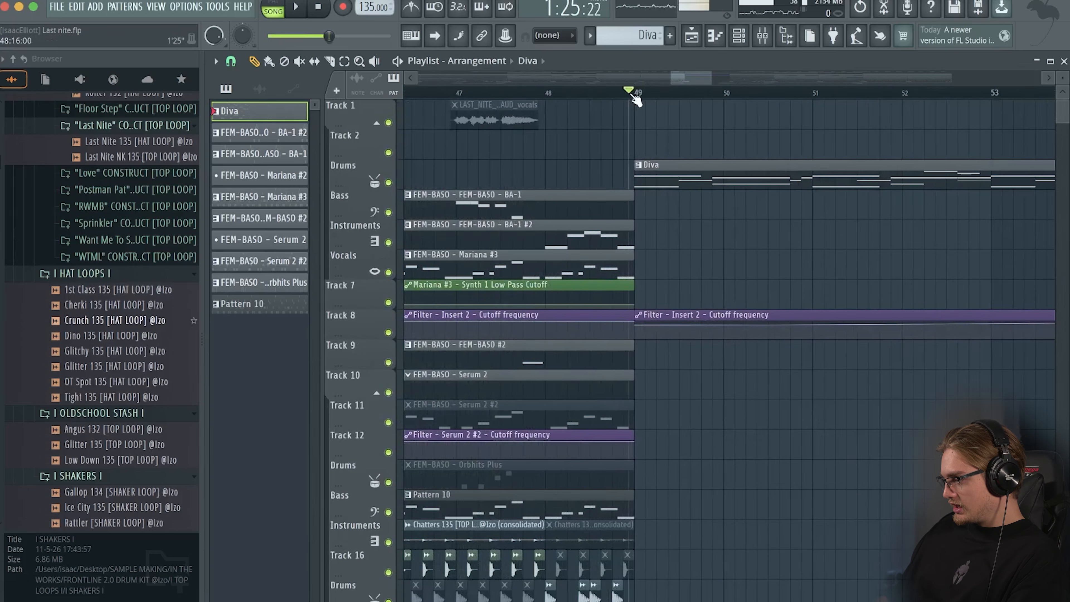
pyautogui.doubleClick(689, 168)
pyautogui.scroll(4, 610, 206)
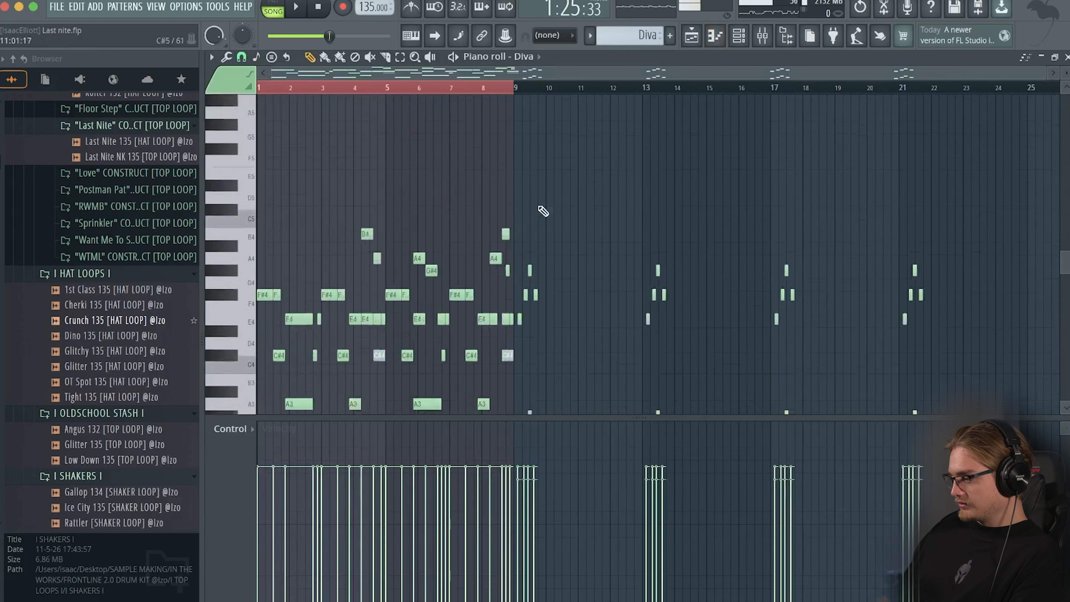
pyautogui.scroll(-1, 573, 215)
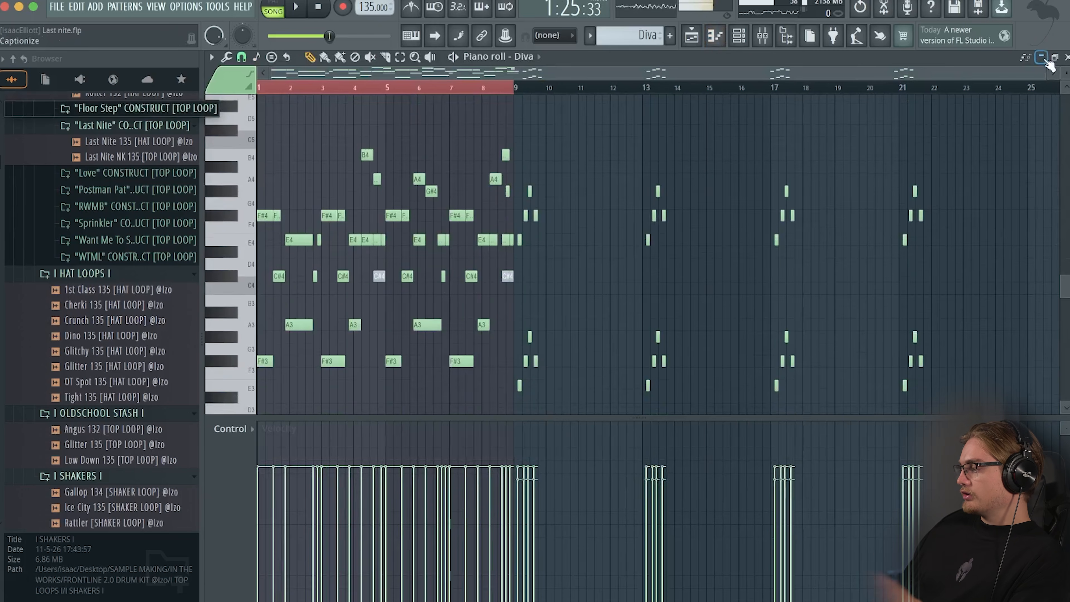
pyautogui.click(1066, 57)
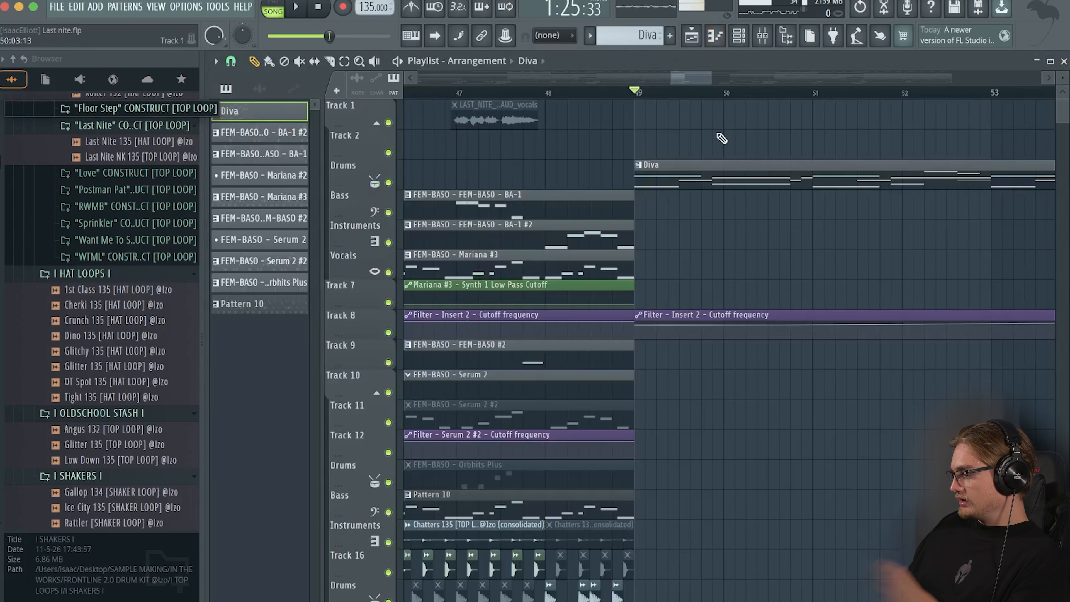
# - Play the breakdown from bar 49 while following the Diva melody's notes, and stop playback
pyautogui.hotkey('ctrl', 'z')
pyautogui.scroll(-3, 712, 172)
pyautogui.scroll(1, 709, 172)
pyautogui.moveTo(693, 175); pyautogui.dragTo(652, 179)
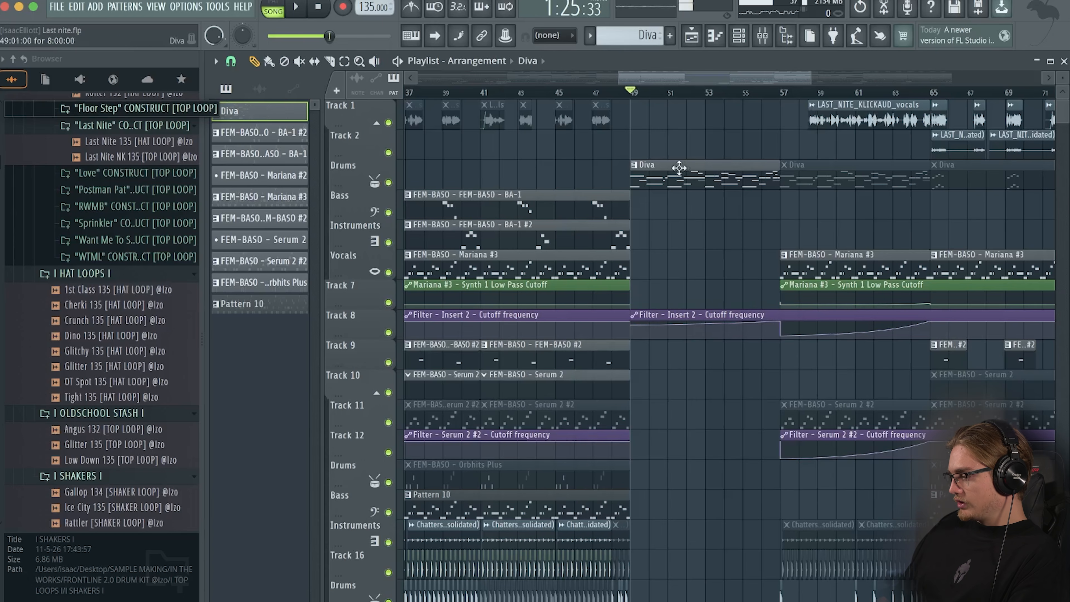
pyautogui.scroll(2, 664, 178)
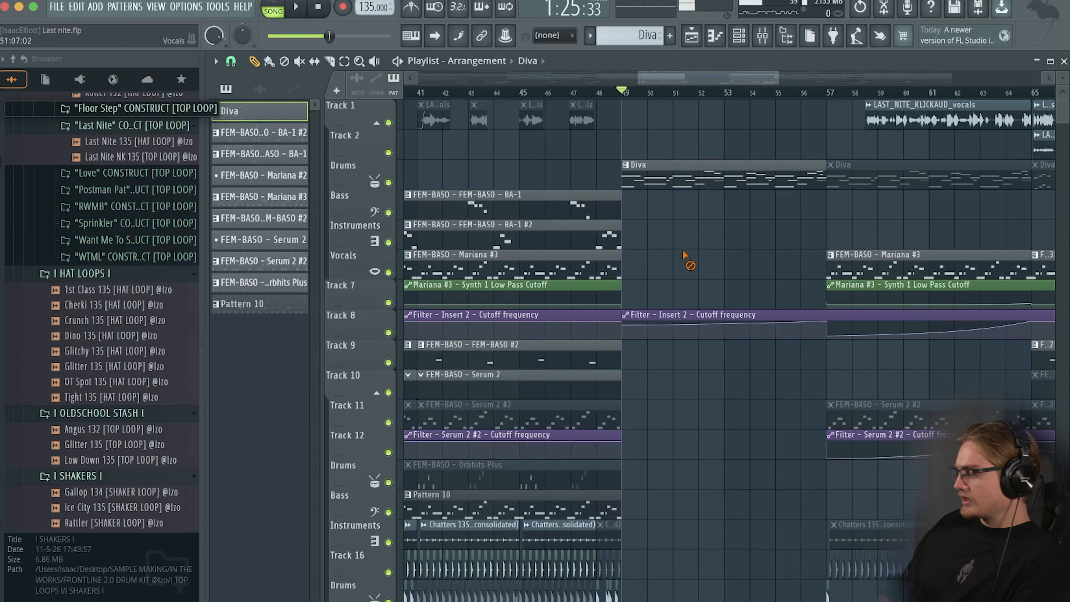
pyautogui.press('space')
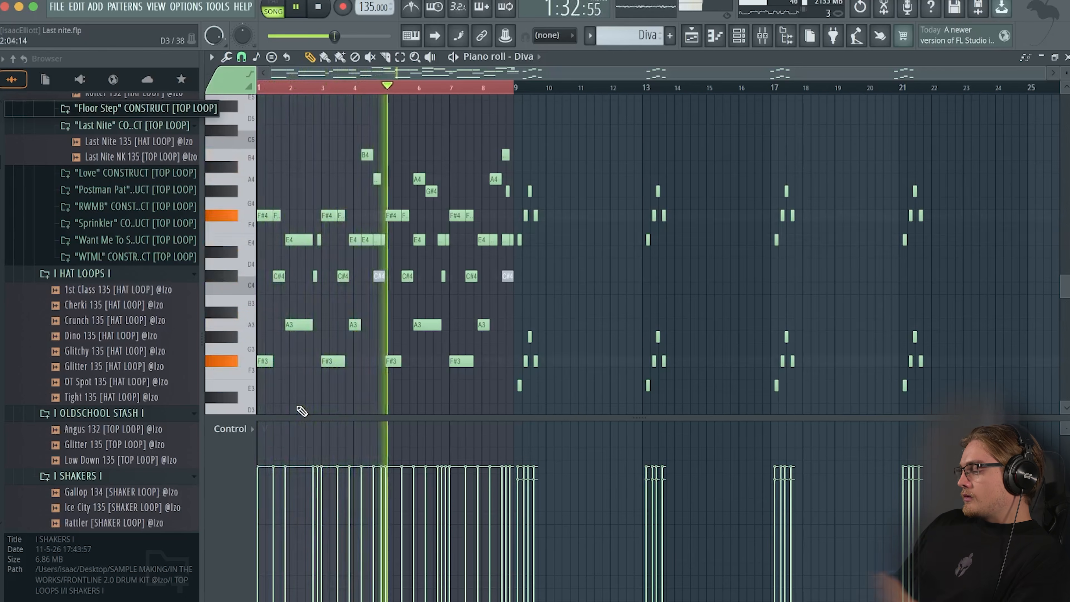
pyautogui.press('space')
# - Open the Diva synth from the channel rack to view its preset, and close it
pyautogui.press('F6')
pyautogui.click(462, 242)
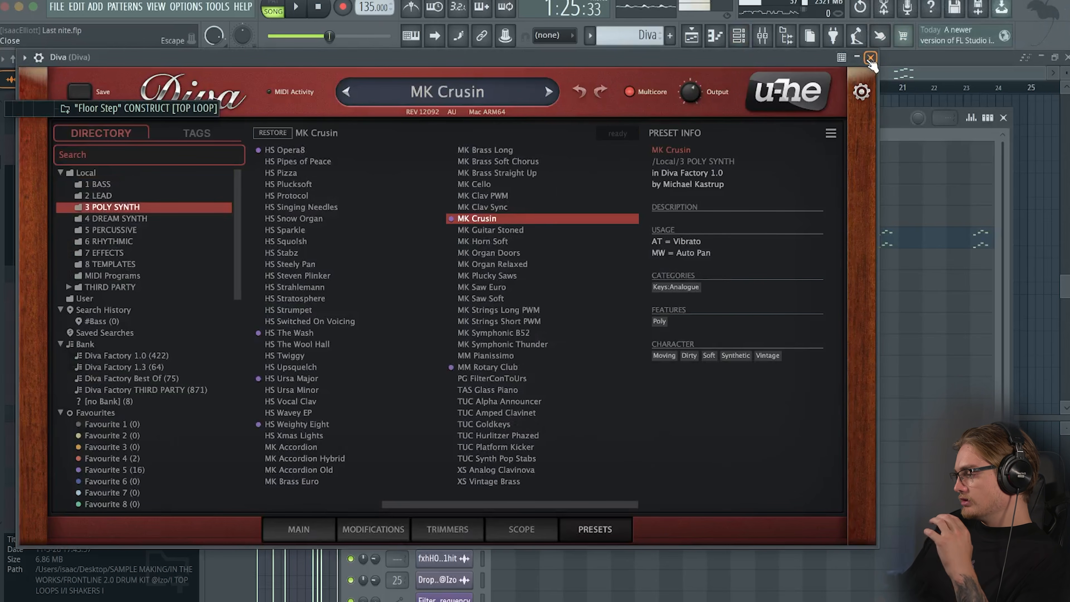
pyautogui.click(870, 58)
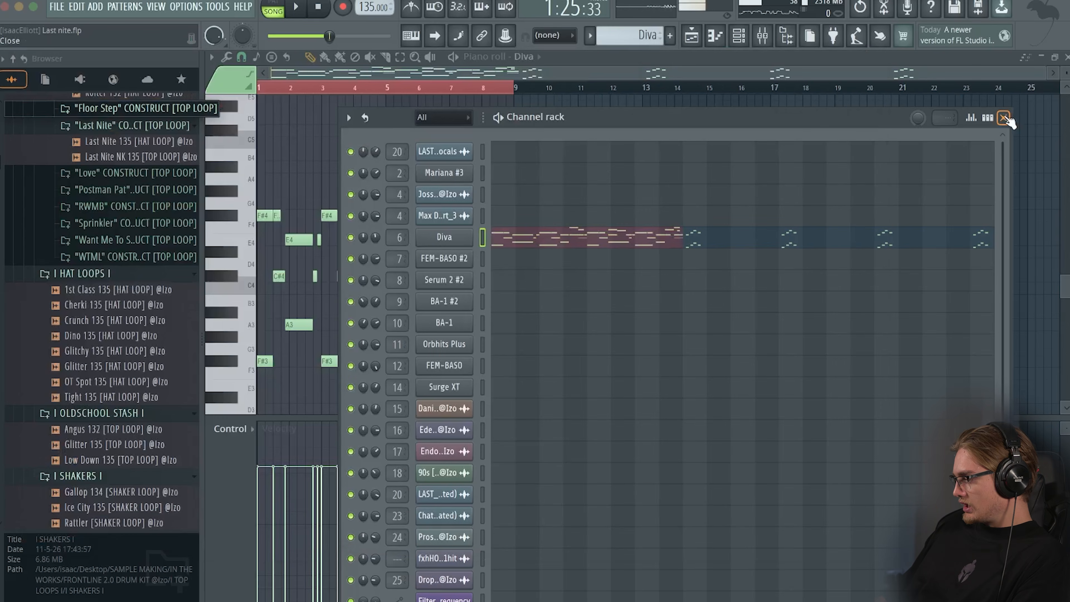
pyautogui.click(456, 240)
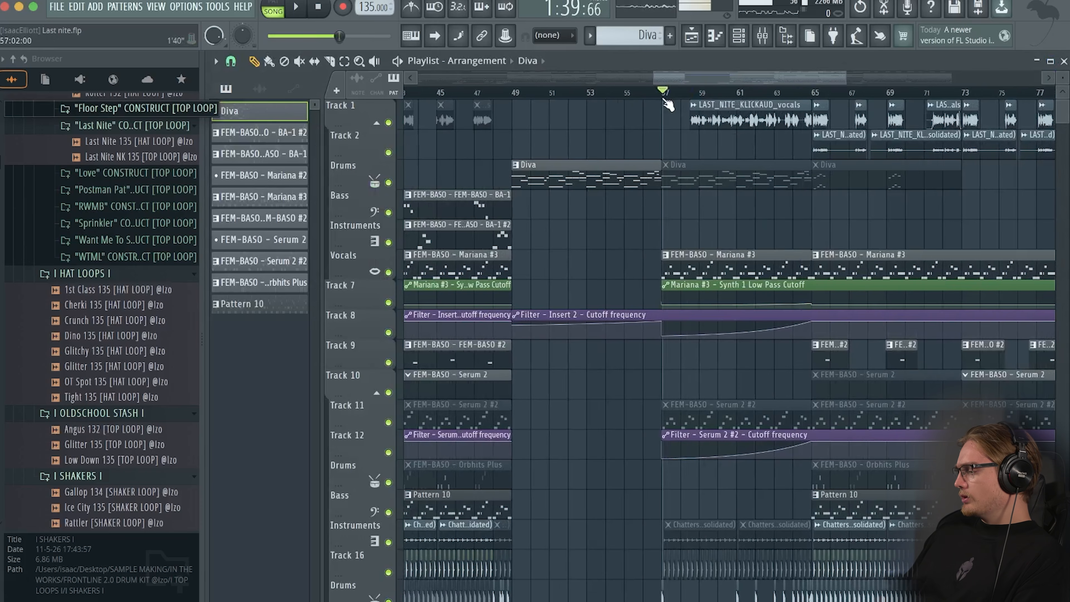
# - Play the second build-up from bar 57, stop playback, and view the whole arrangement
pyautogui.scroll(-3, 629, 266)
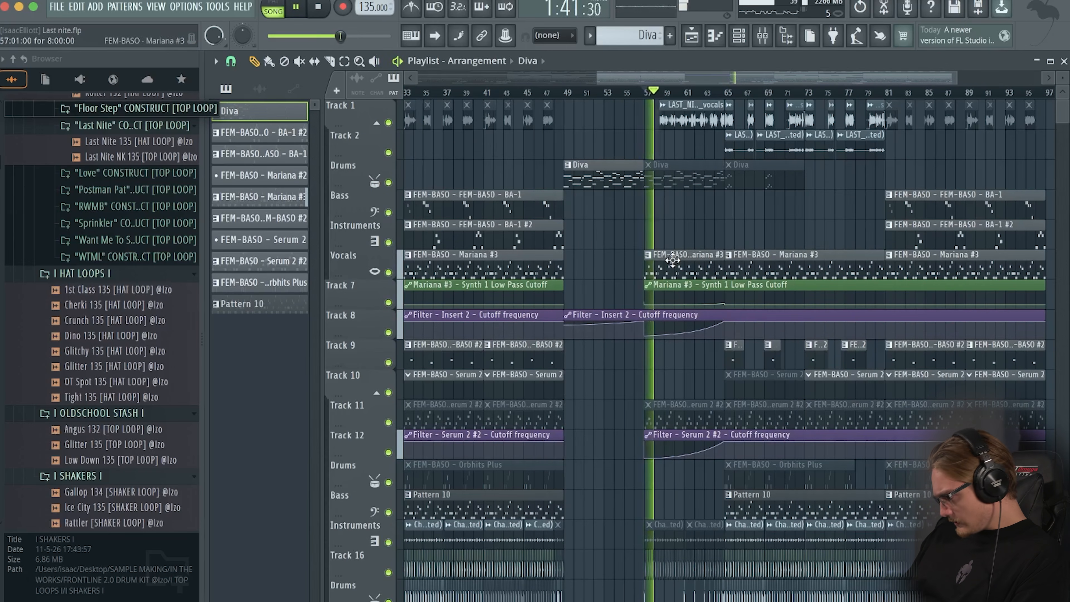
pyautogui.press('space')
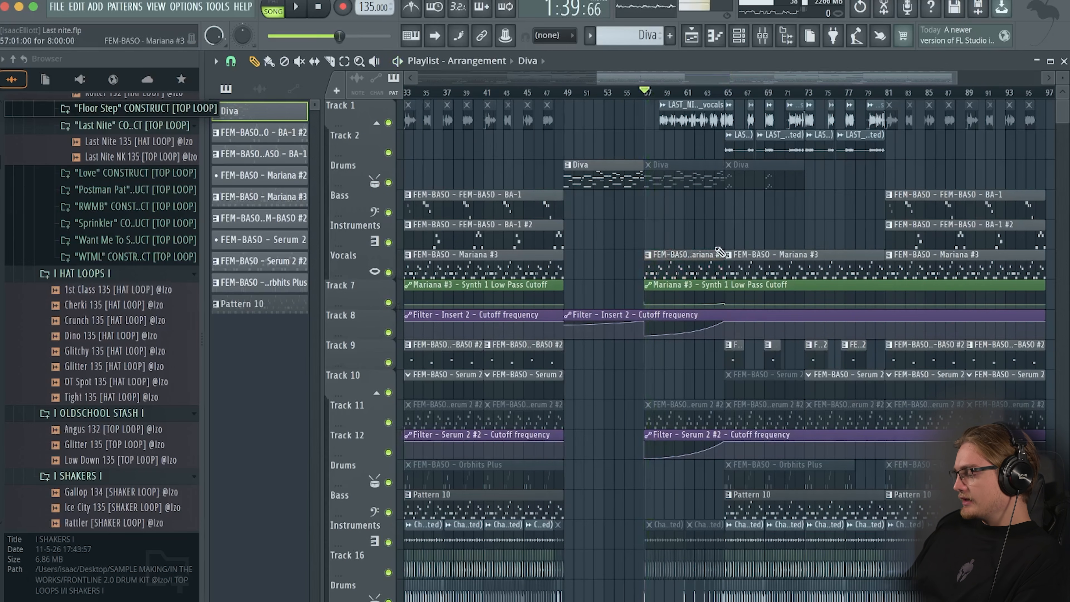
pyautogui.scroll(-4, 793, 227)
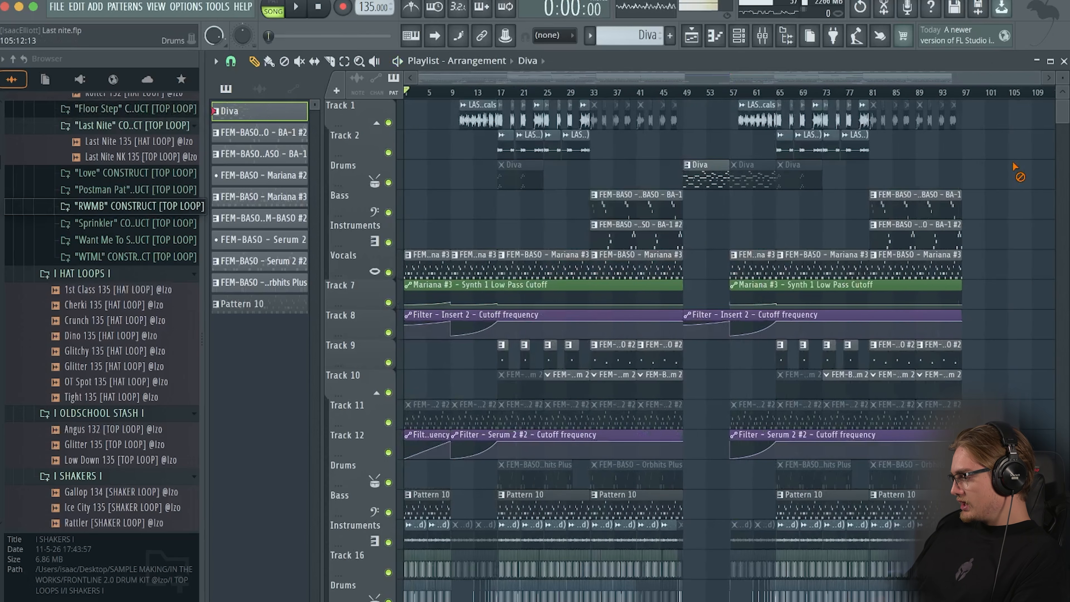
pyautogui.hotkey('ctrl', 'a')
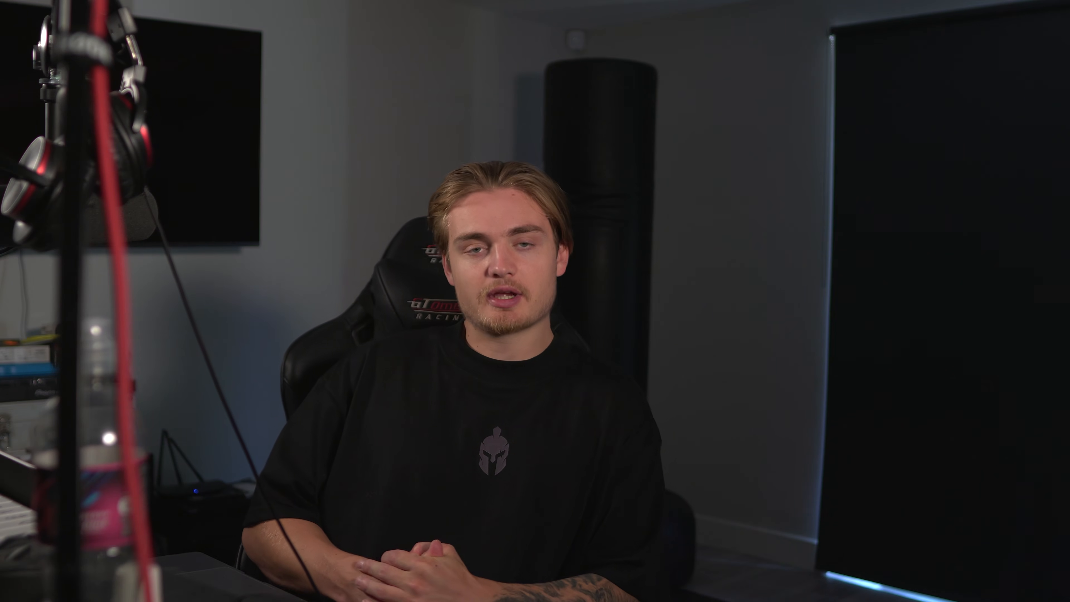